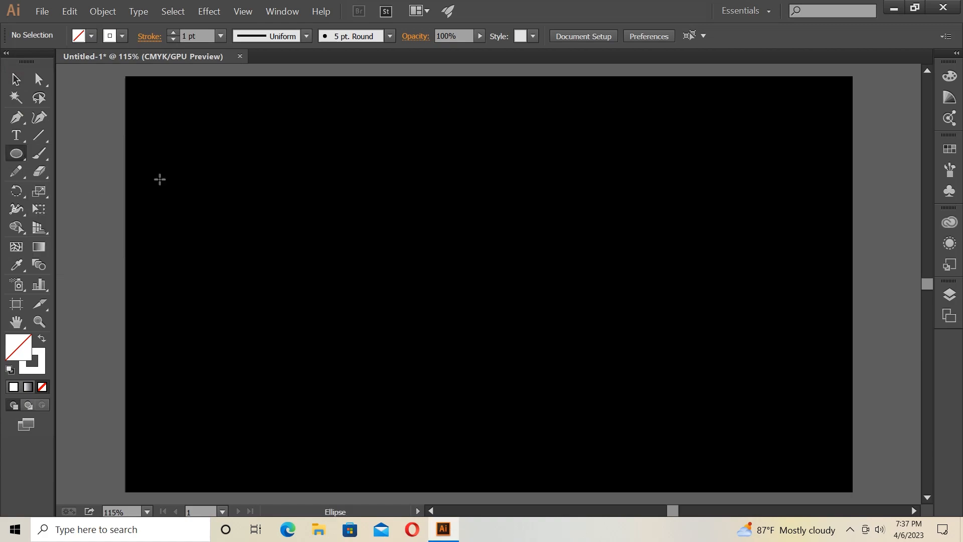
Draw an unfilled circle about 497 pt in diameter and duplicate it horizontally so the copy's centre lies on the first circle's edge
drag(195, 125, 483, 342)
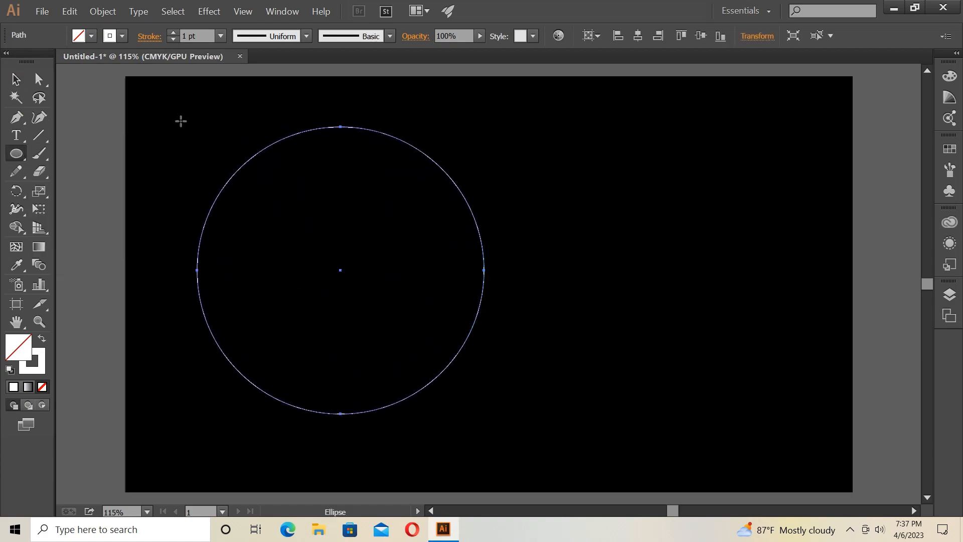
click(19, 83)
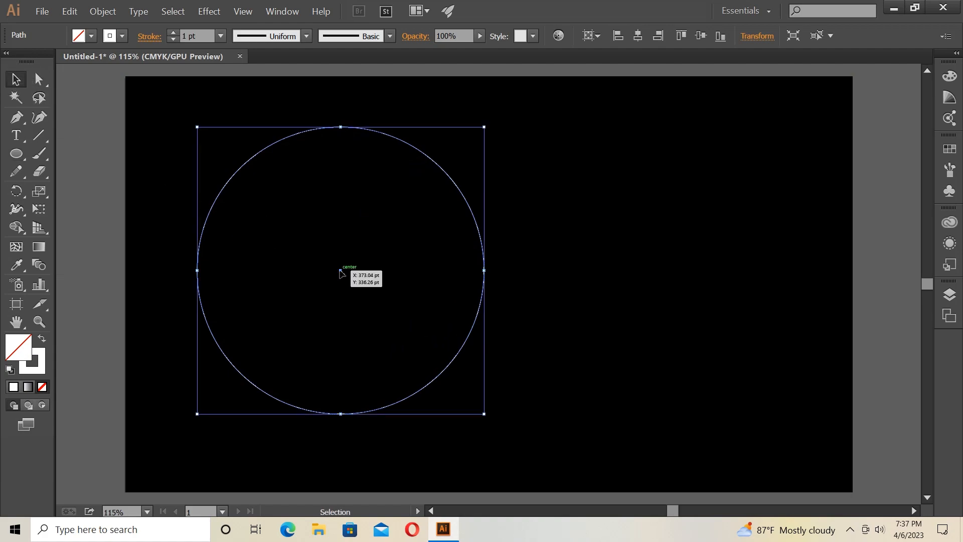
drag(341, 271, 484, 271)
click(281, 231)
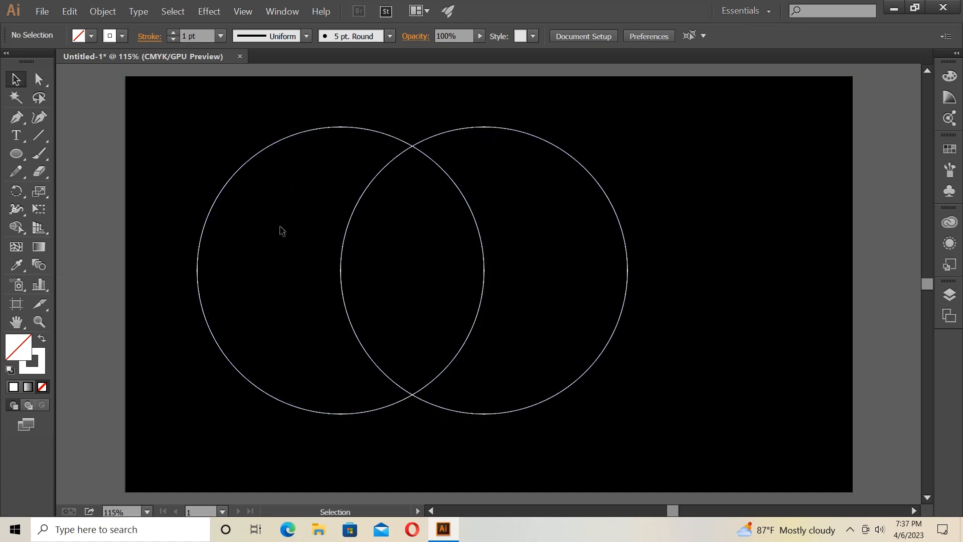
Cut the second circle with Scissors at its two intersections with the first, and delete its outer arc
drag(44, 173, 79, 194)
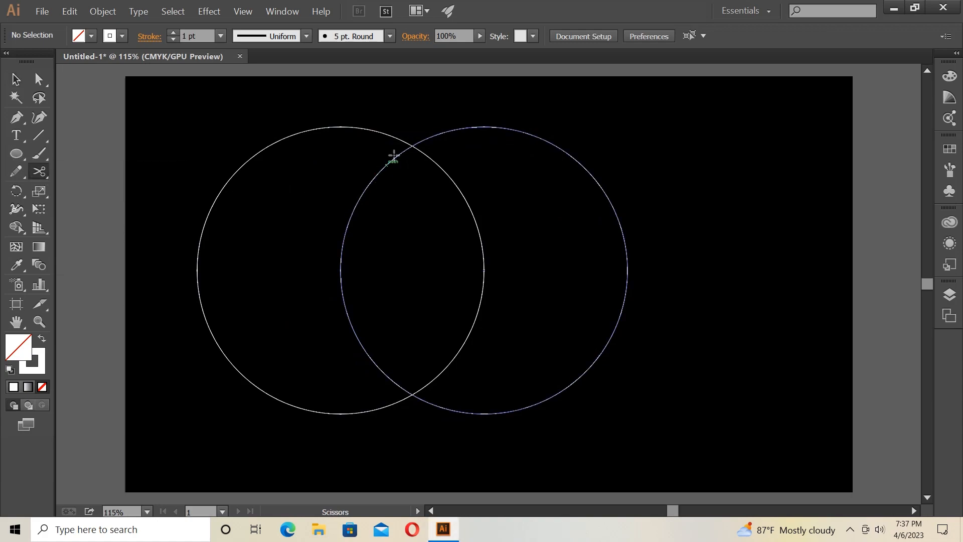
click(412, 145)
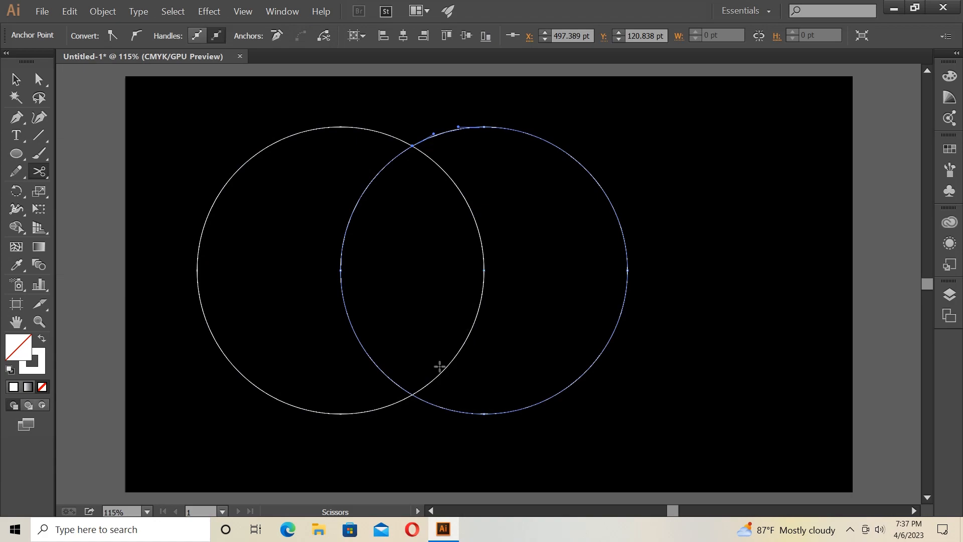
click(411, 395)
click(16, 78)
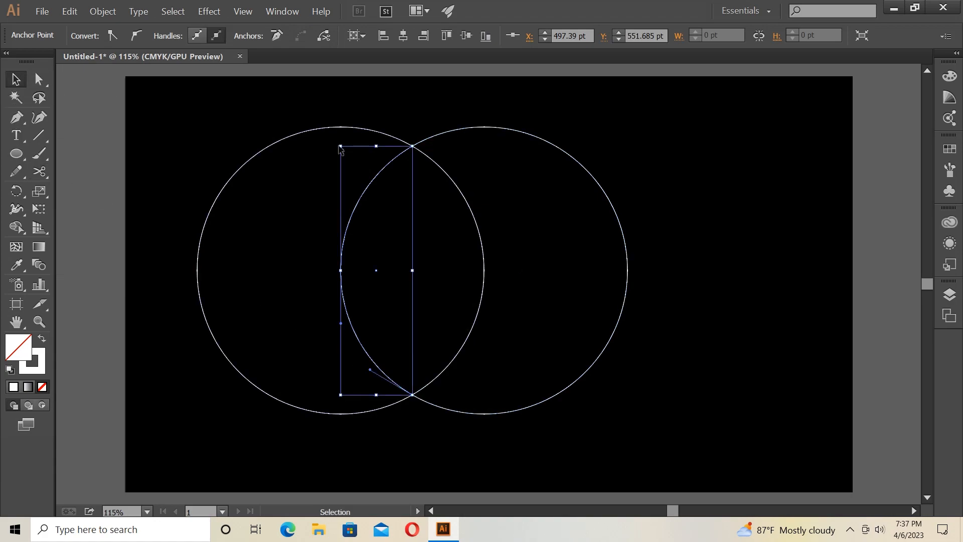
click(493, 131)
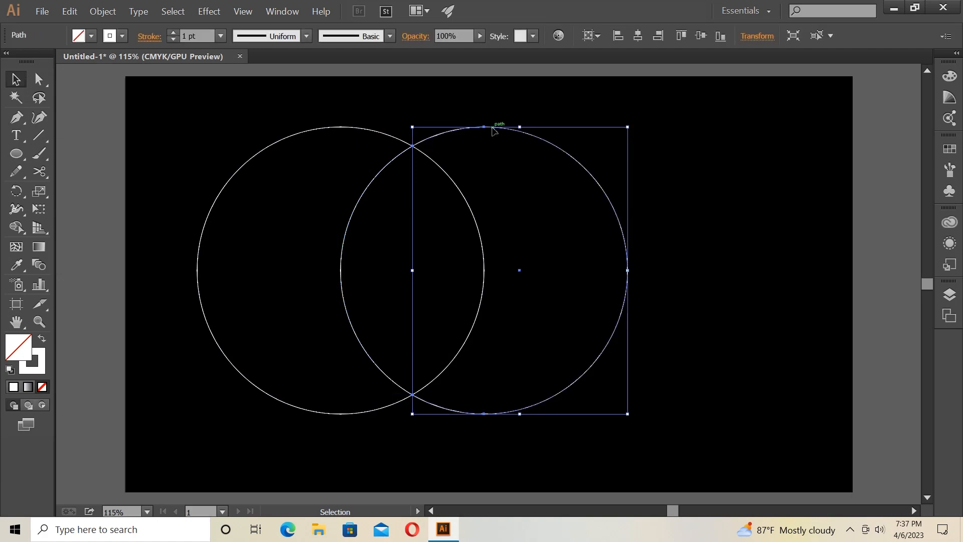
key(Delete)
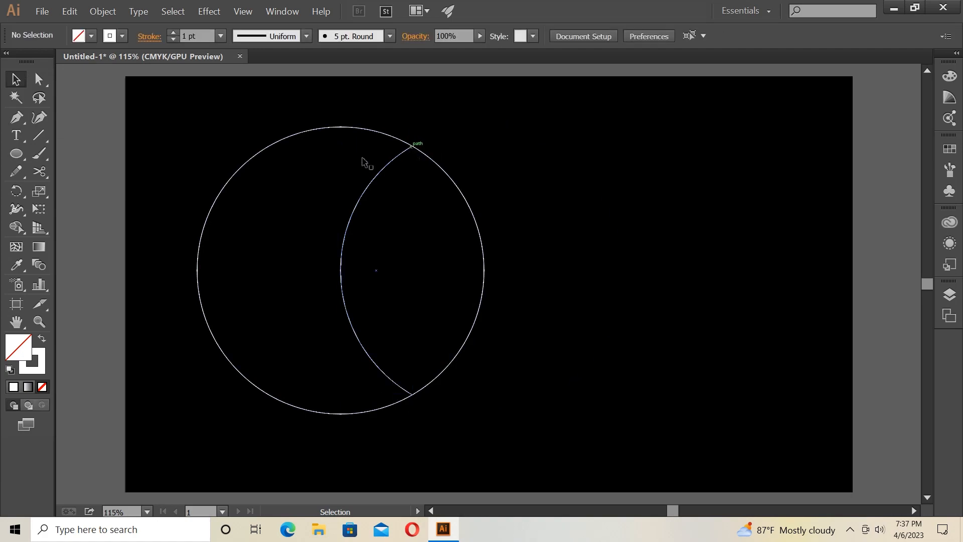
Cut the first circle at both ends of the inner arc and delete its outer right-hand arc to leave a crescent outline
click(37, 174)
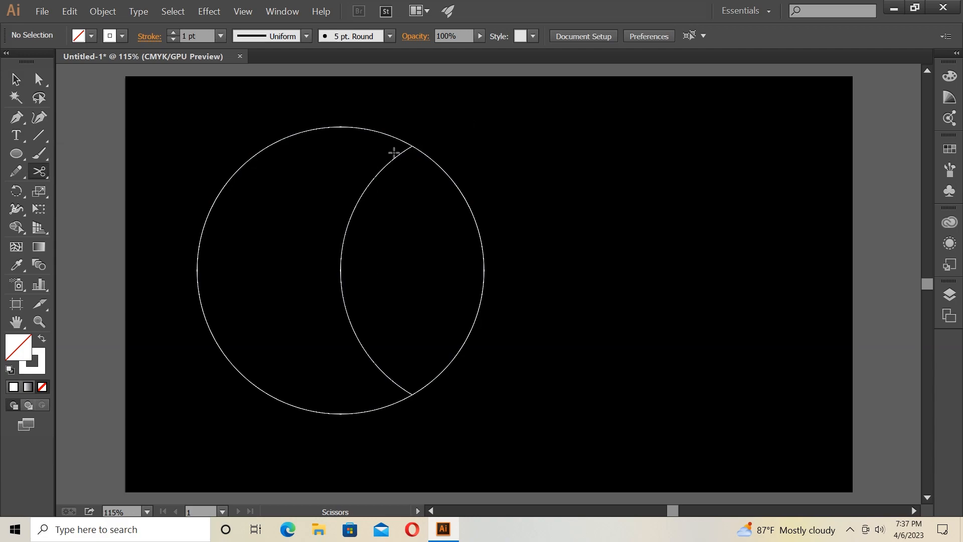
click(413, 147)
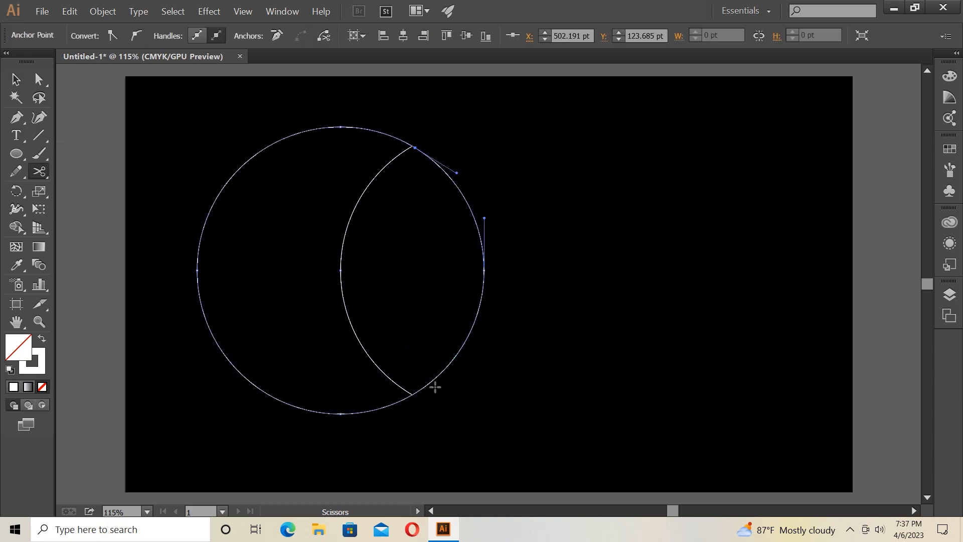
click(413, 392)
click(15, 79)
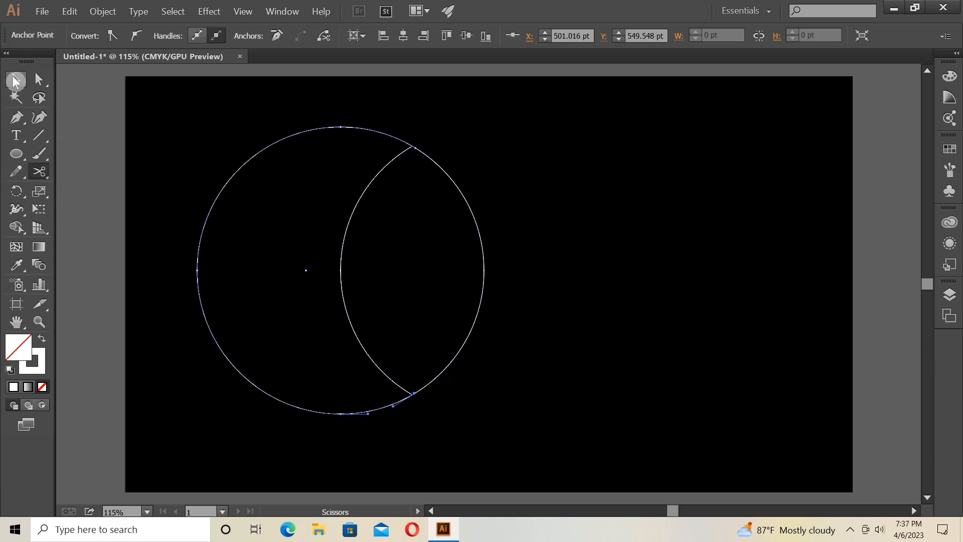
click(484, 247)
key(Delete)
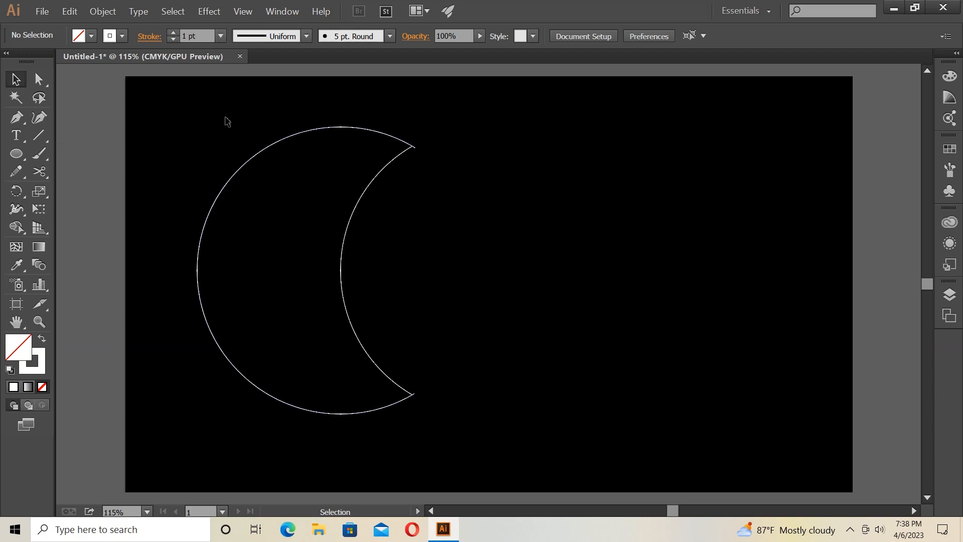
Set the stroke of both crescent arcs to 5 pt and apply the width profile that tapers at both ends
drag(208, 121, 423, 294)
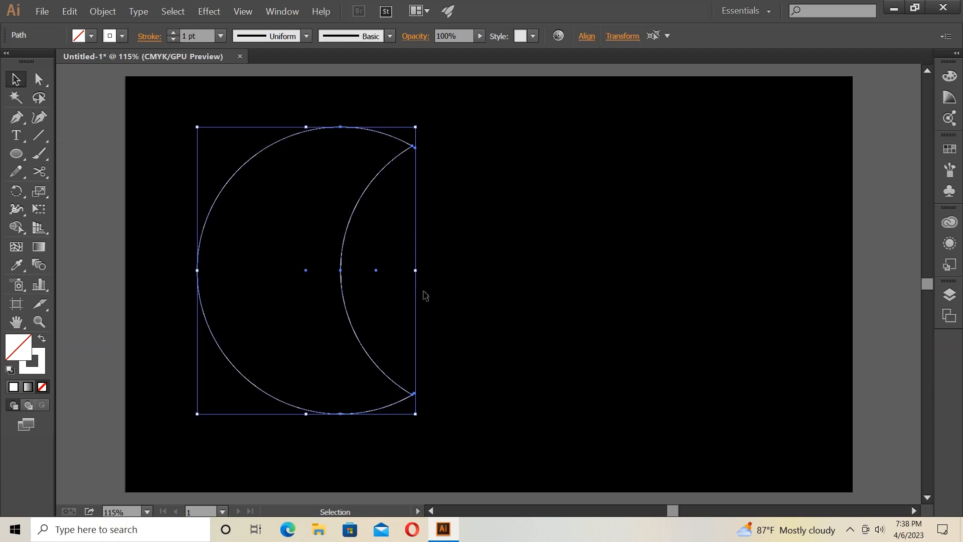
click(174, 34)
click(174, 33)
click(174, 33)
click(174, 33)
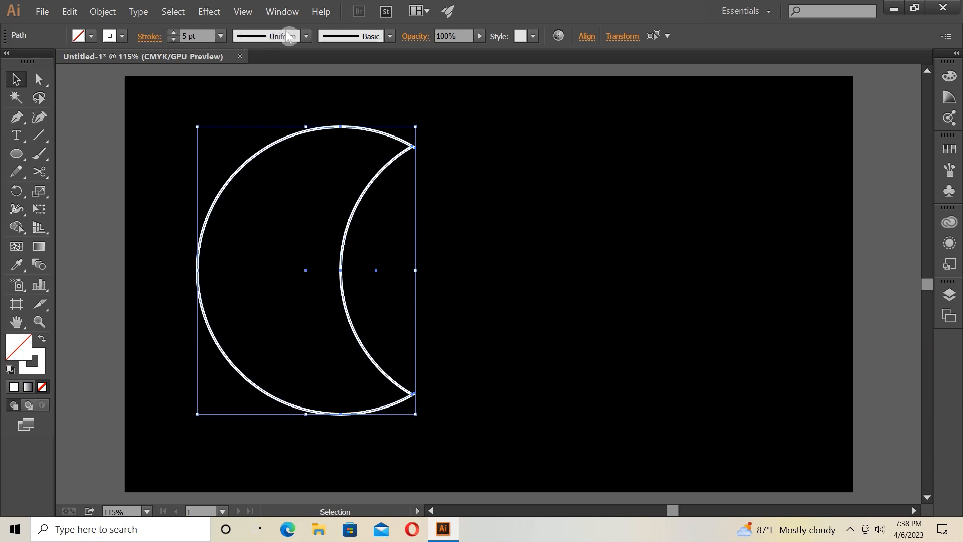
click(306, 37)
click(282, 88)
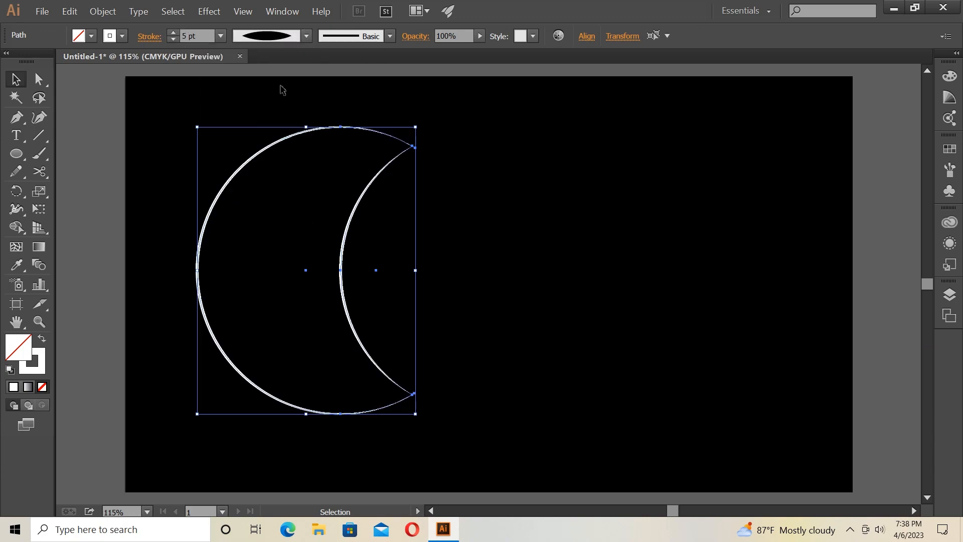
click(527, 201)
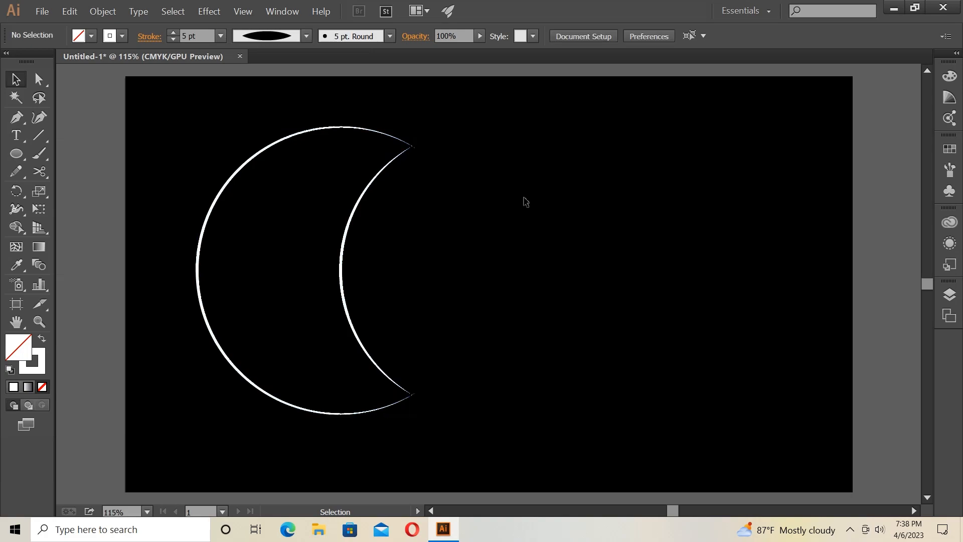
Make a blend between the two crescent arcs
drag(199, 116, 269, 167)
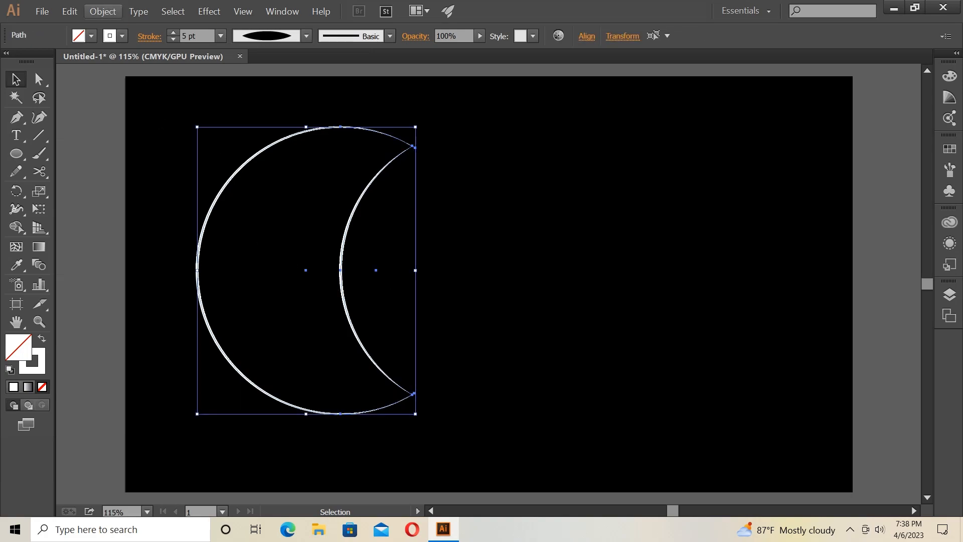
click(105, 11)
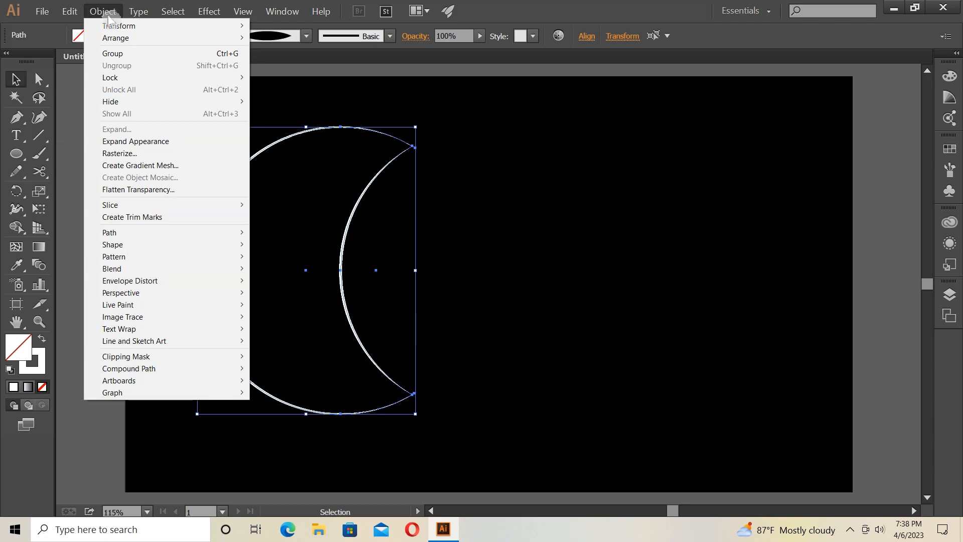
mouse_move(141, 267)
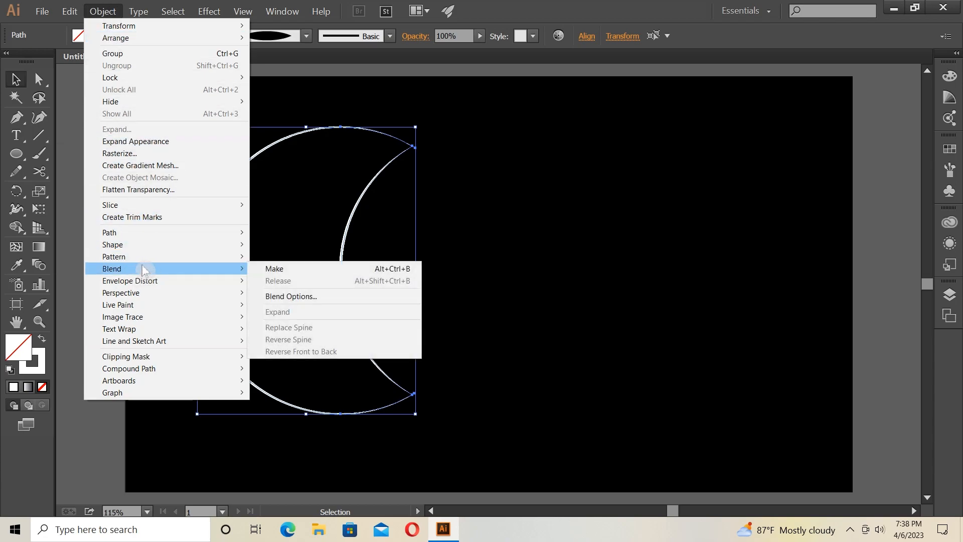
click(277, 271)
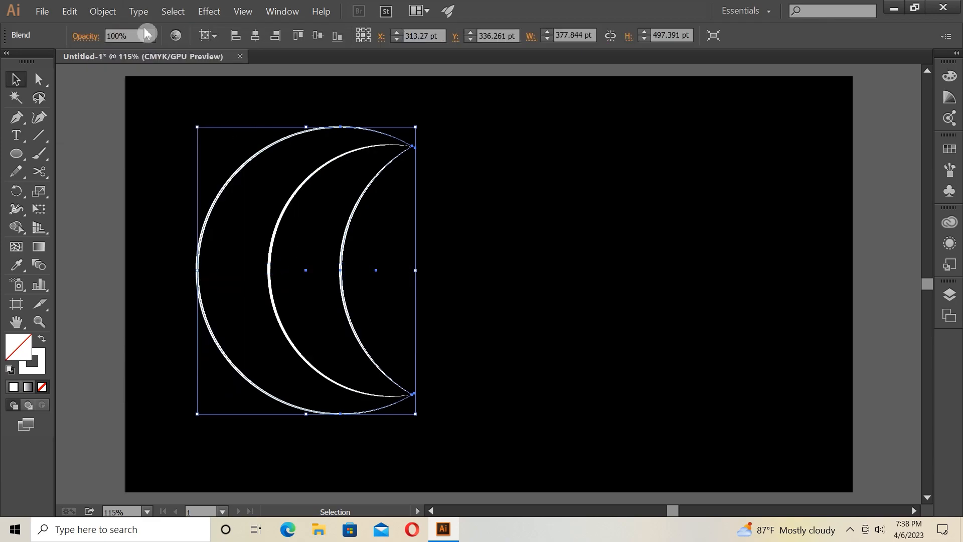
Set the blend spacing to Specified Steps with 6 steps, with the preview enabled
click(94, 16)
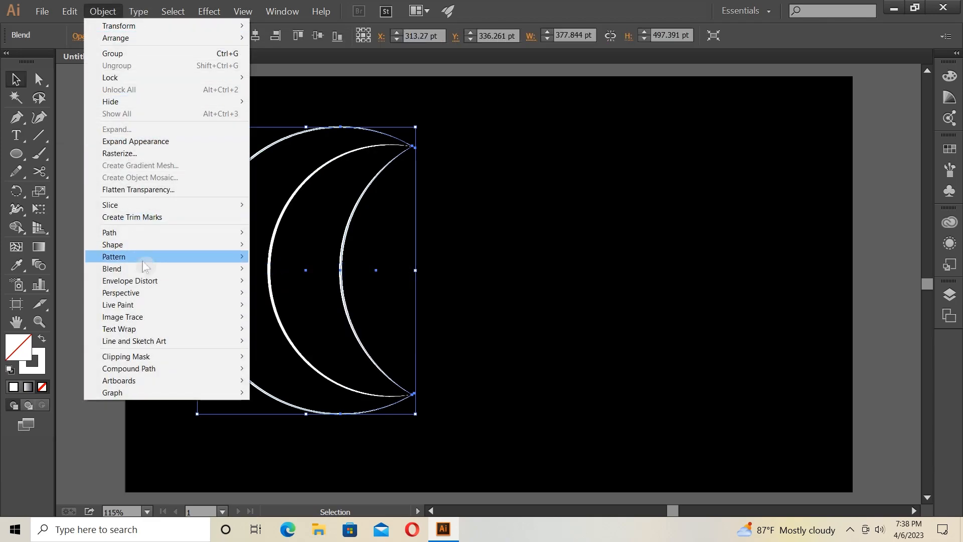
mouse_move(146, 269)
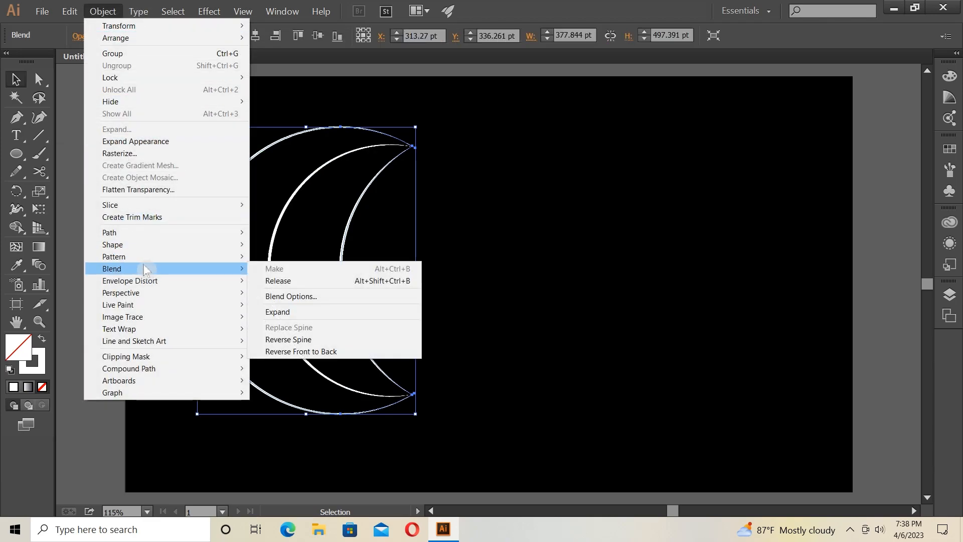
click(281, 297)
click(599, 260)
click(580, 285)
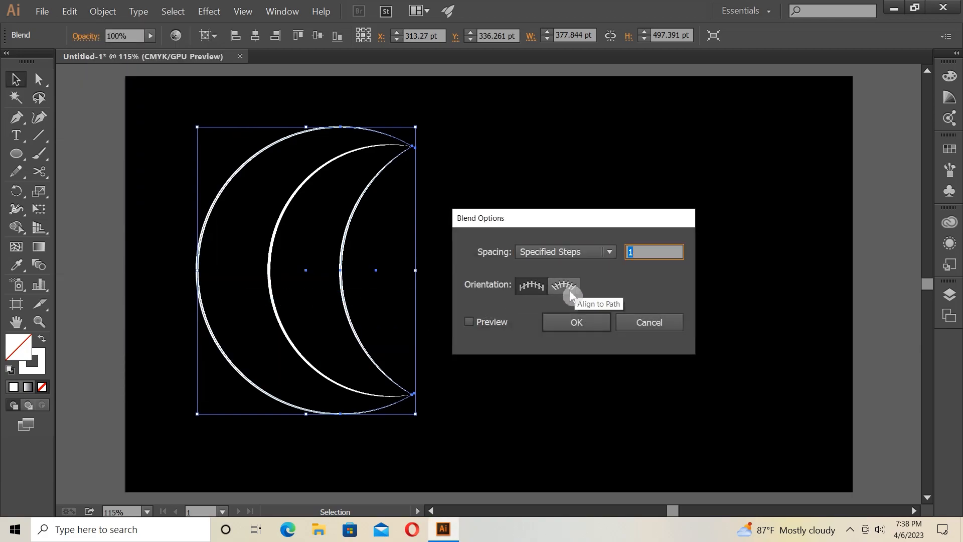
click(482, 322)
click(635, 249)
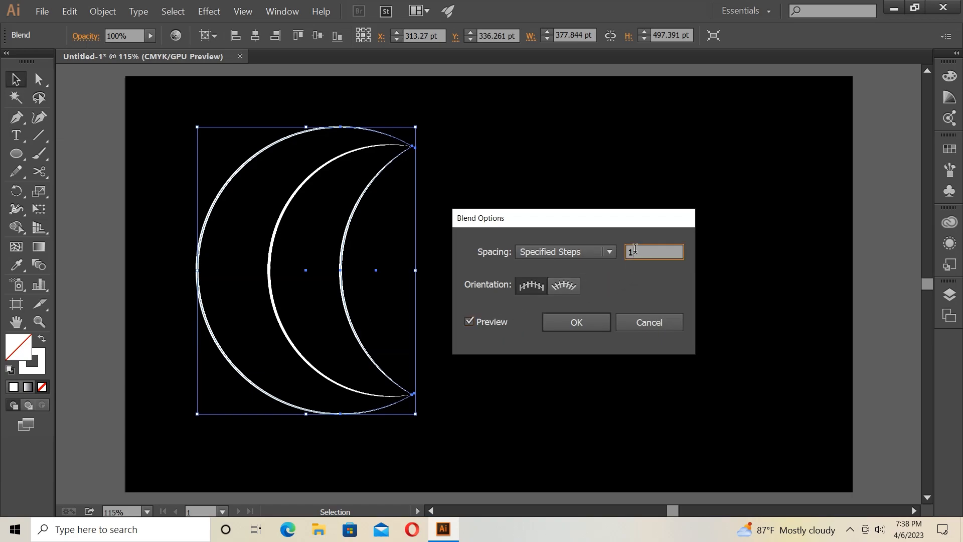
key(Up)
key(Up)
key(Up)
key(Up)
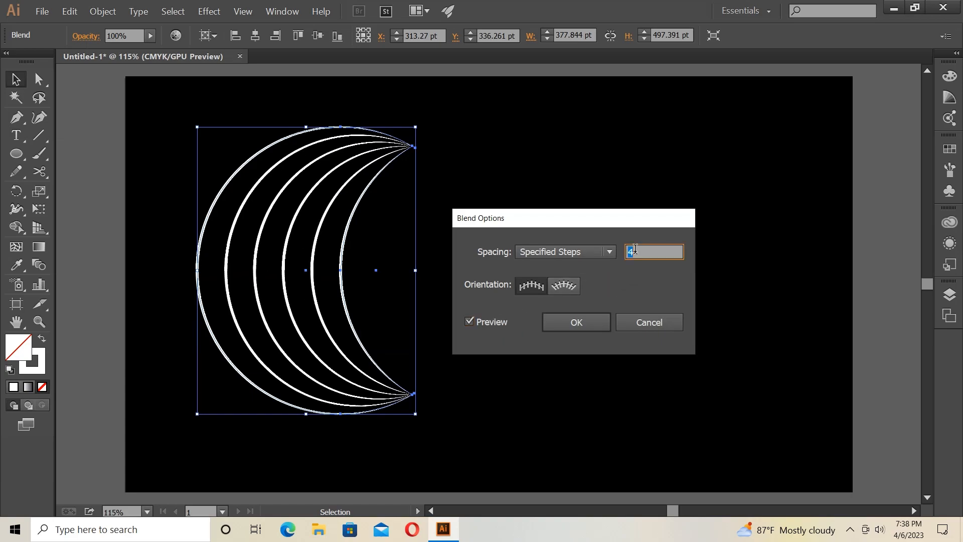
key(Up)
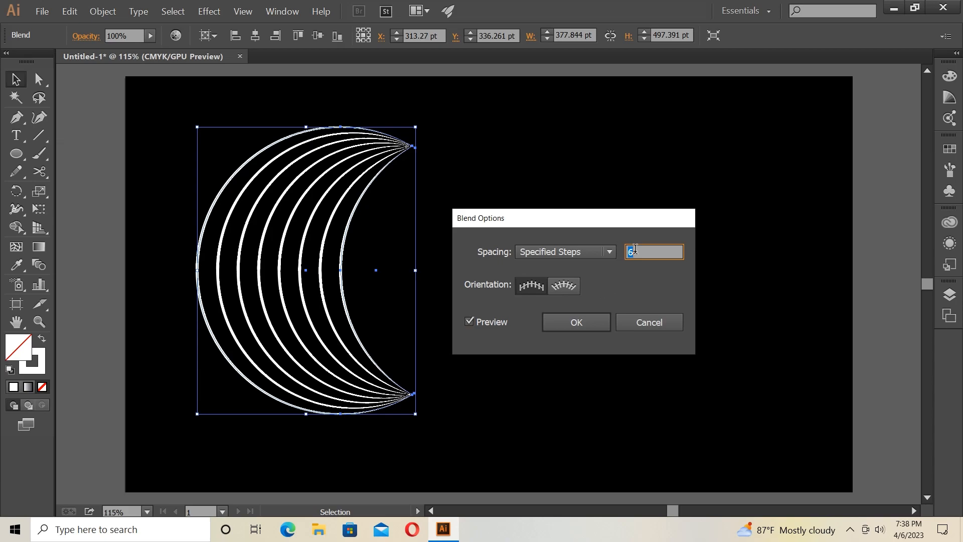
click(586, 324)
Group the blended crescent
click(294, 214)
click(358, 274)
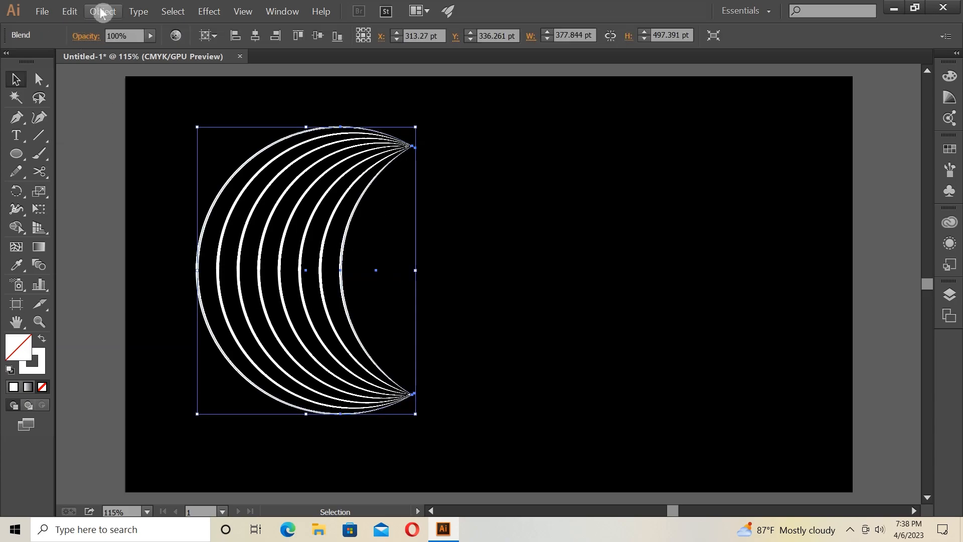
click(102, 12)
click(121, 53)
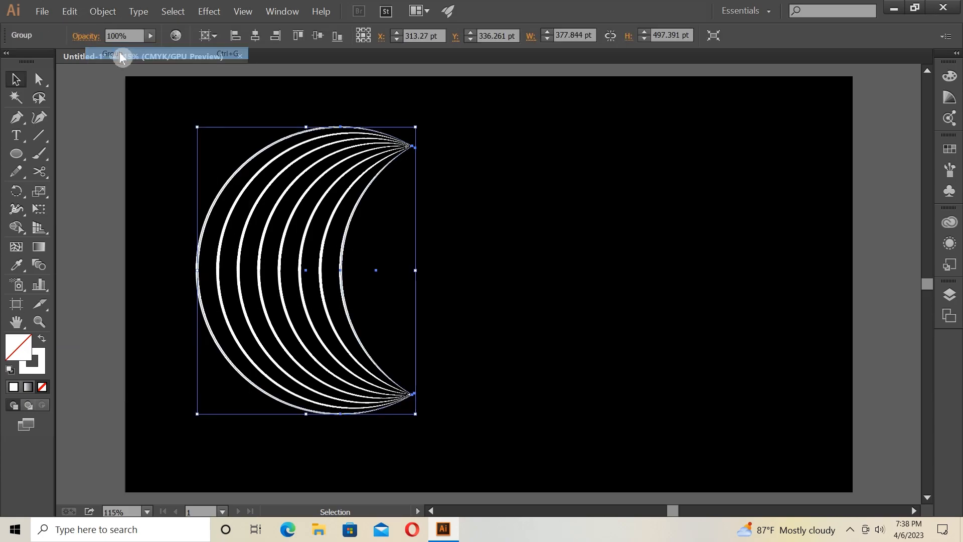
click(401, 223)
Duplicate the crescent group, rotate the copy 90° clockwise and fit its outer curve against the original's inner arc
drag(185, 121, 412, 288)
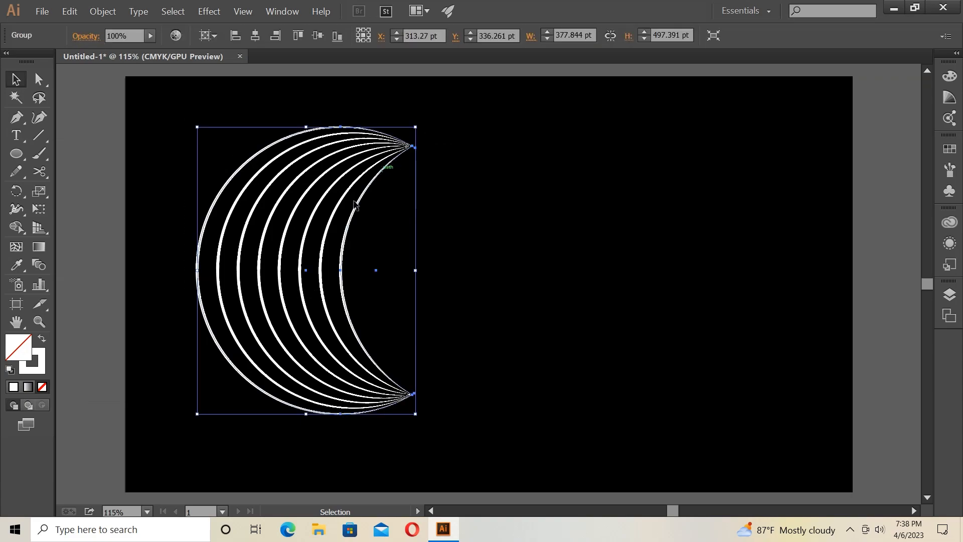
drag(328, 229, 530, 236)
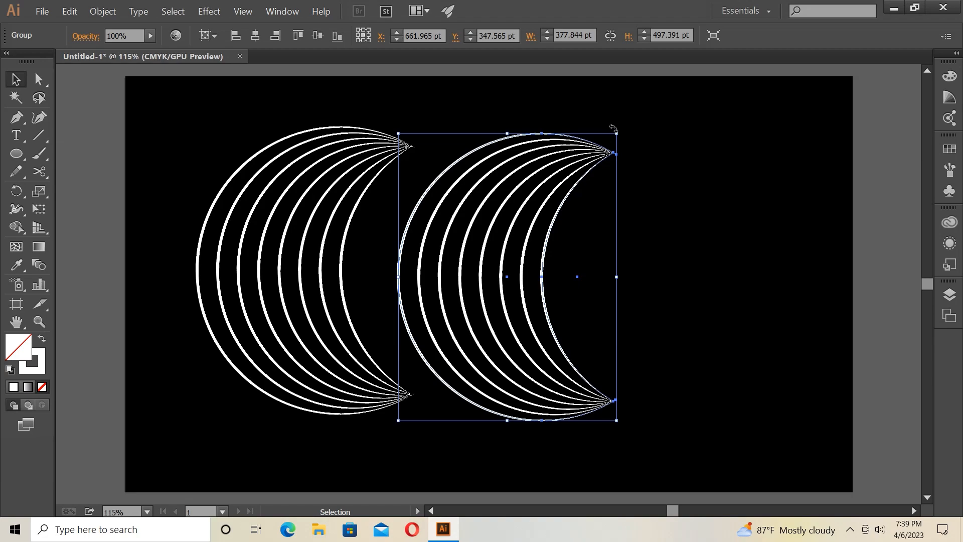
drag(613, 129, 661, 331)
drag(521, 274, 498, 236)
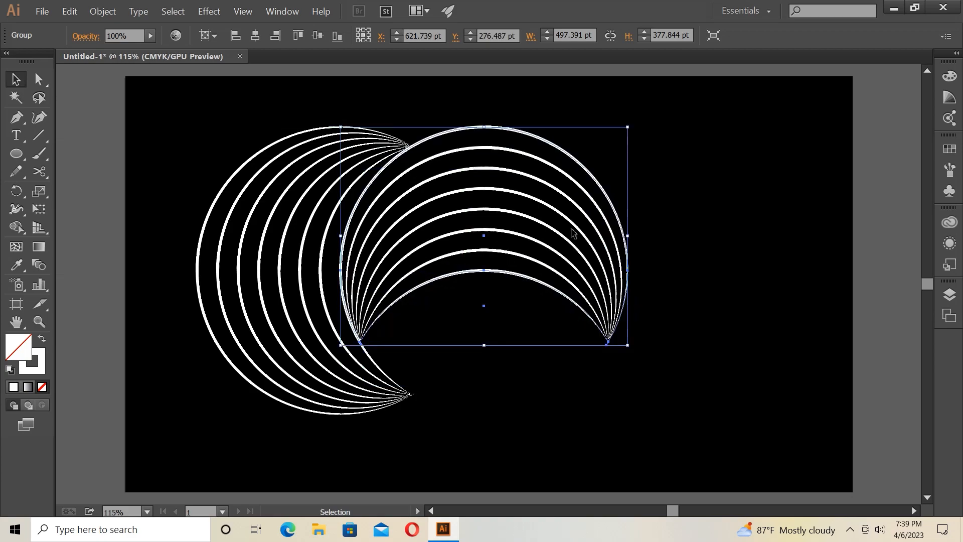
Scale both crescent groups down together proportionally to about 567 pt wide and 378 pt high
click(775, 217)
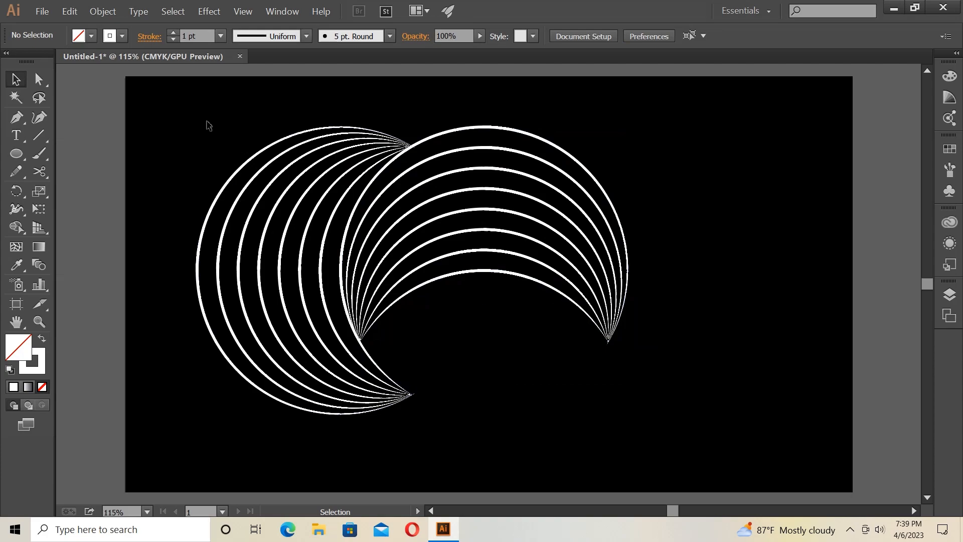
drag(206, 120, 549, 341)
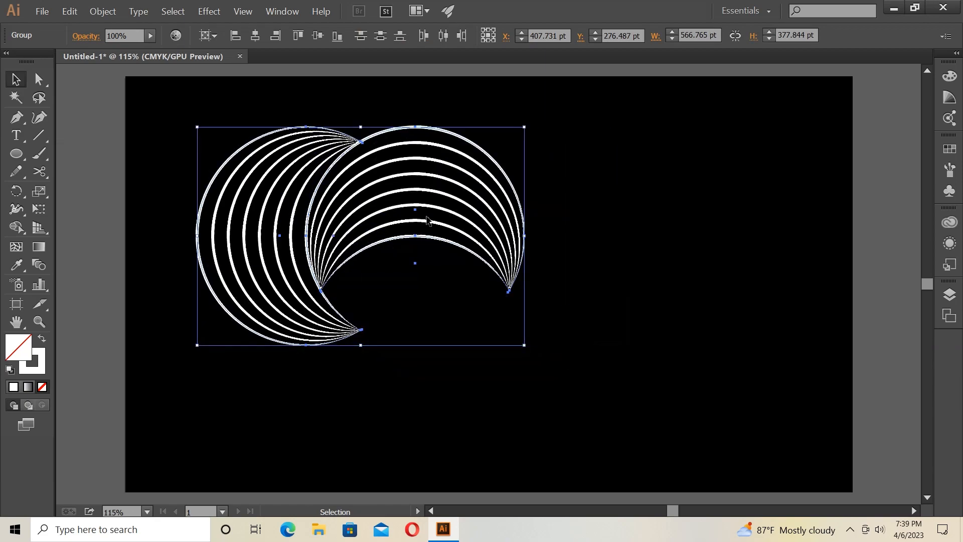
click(594, 251)
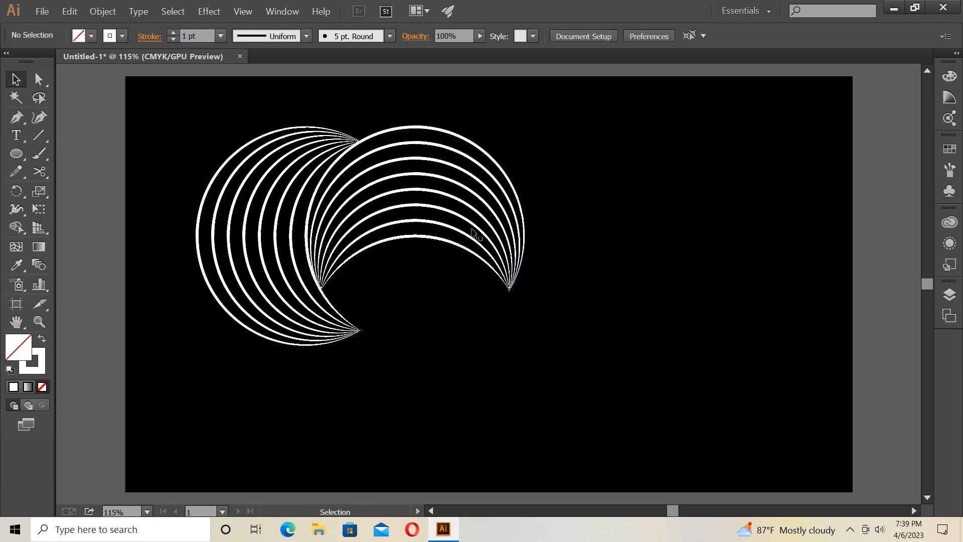
Duplicate the second crescent, rotate the copy 90° clockwise and fit its outer curve against the second crescent's inner arc
click(439, 213)
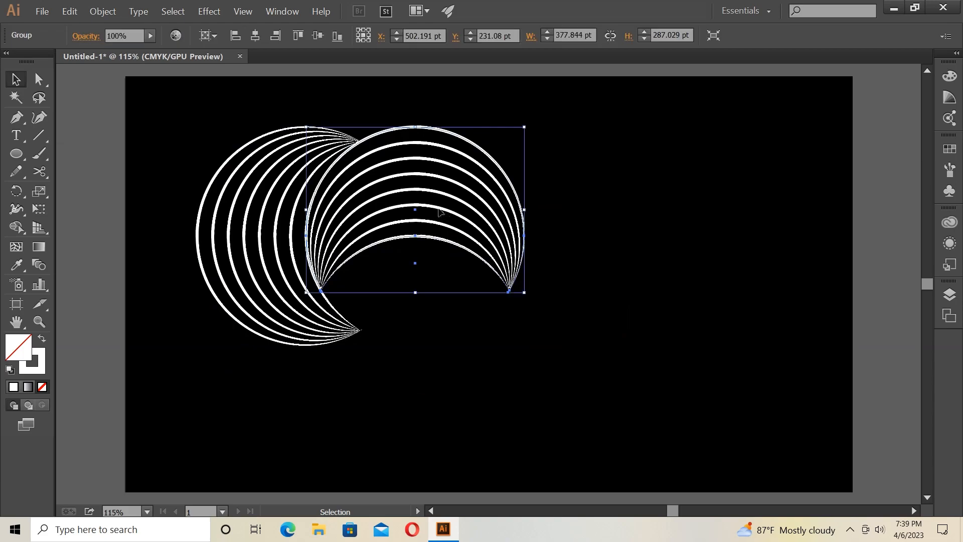
drag(440, 212, 542, 347)
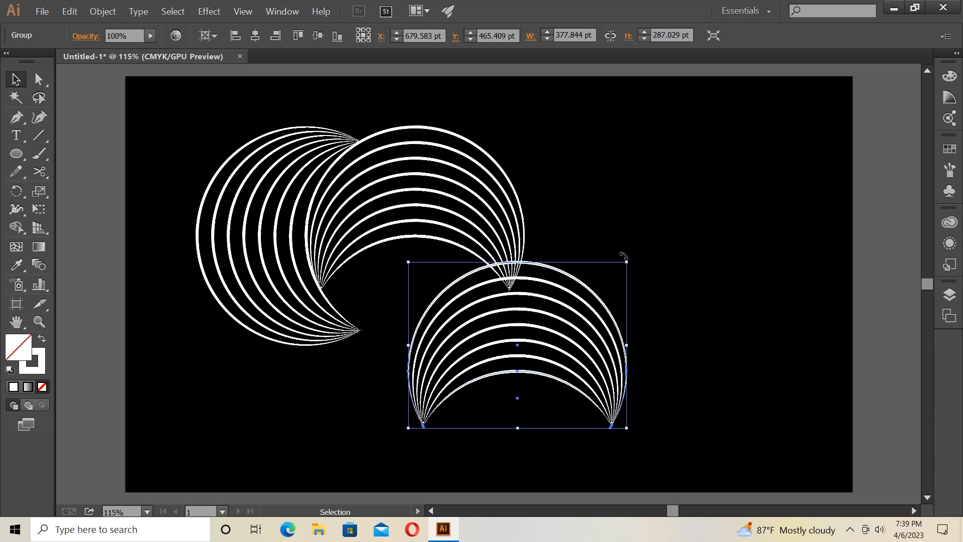
drag(622, 255, 464, 344)
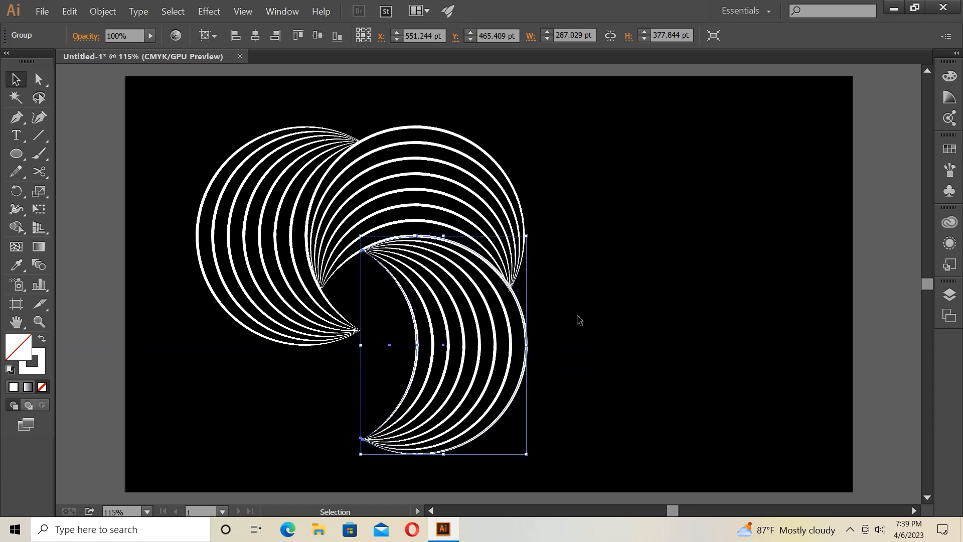
drag(496, 336, 493, 337)
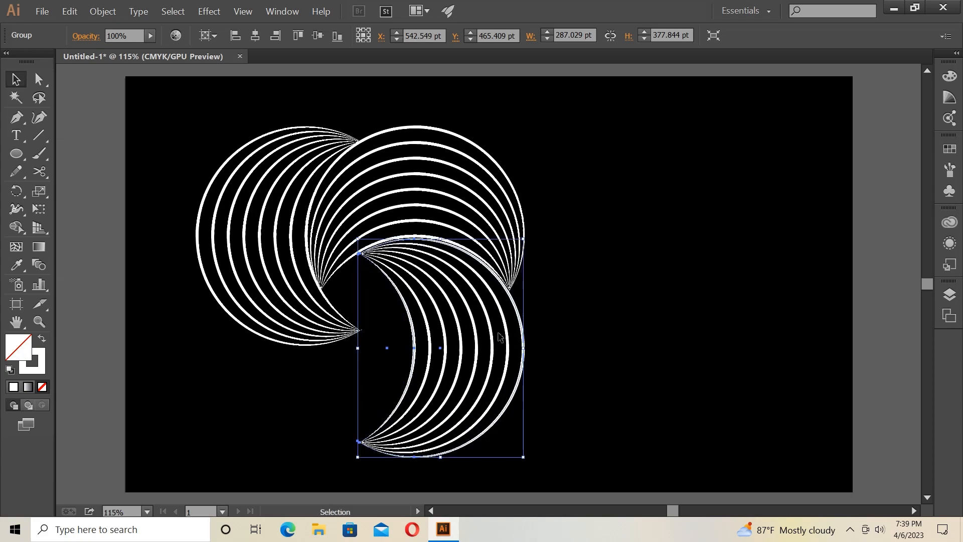
click(590, 319)
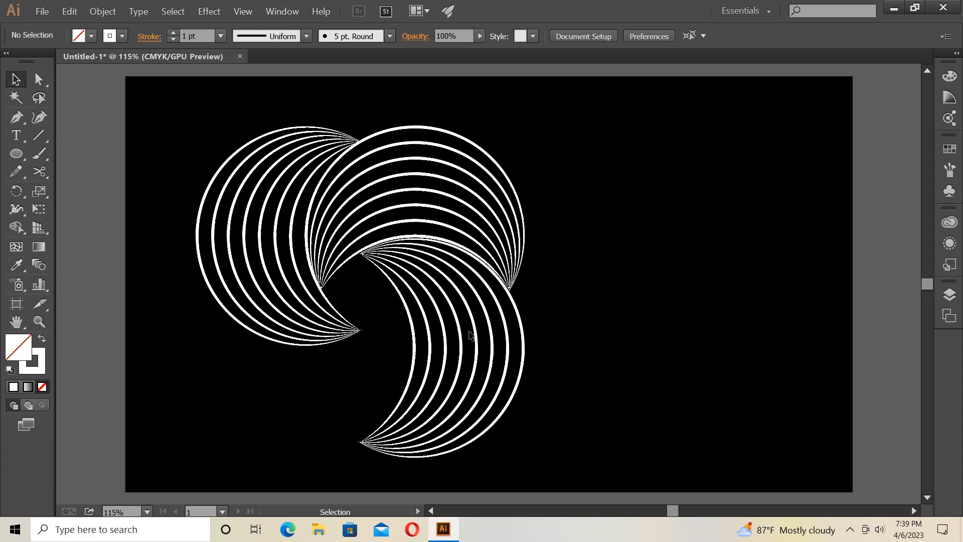
drag(473, 335, 475, 332)
click(625, 314)
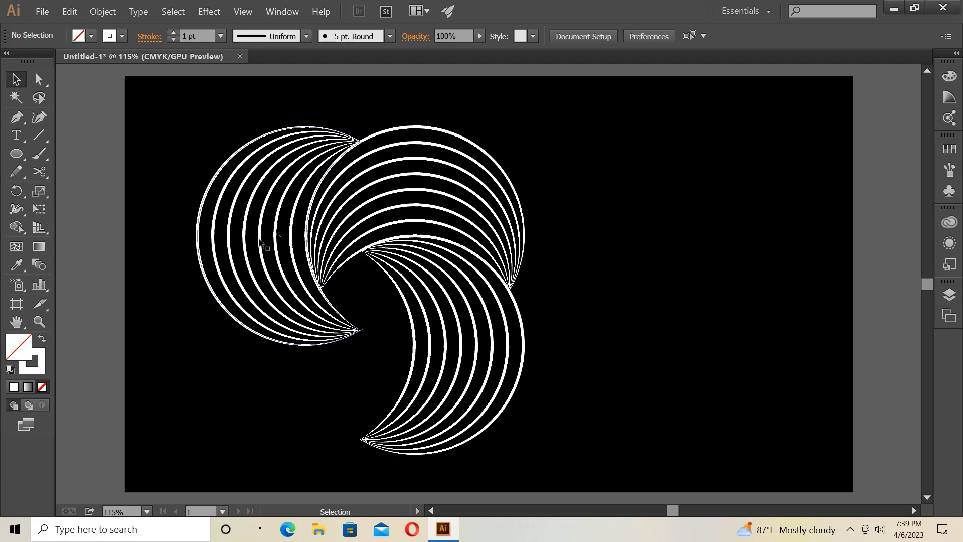
Duplicate the first crescent, rotate the copy 90° counterclockwise and place it in the lower-left gap to close the four-crescent ring
drag(259, 242, 240, 334)
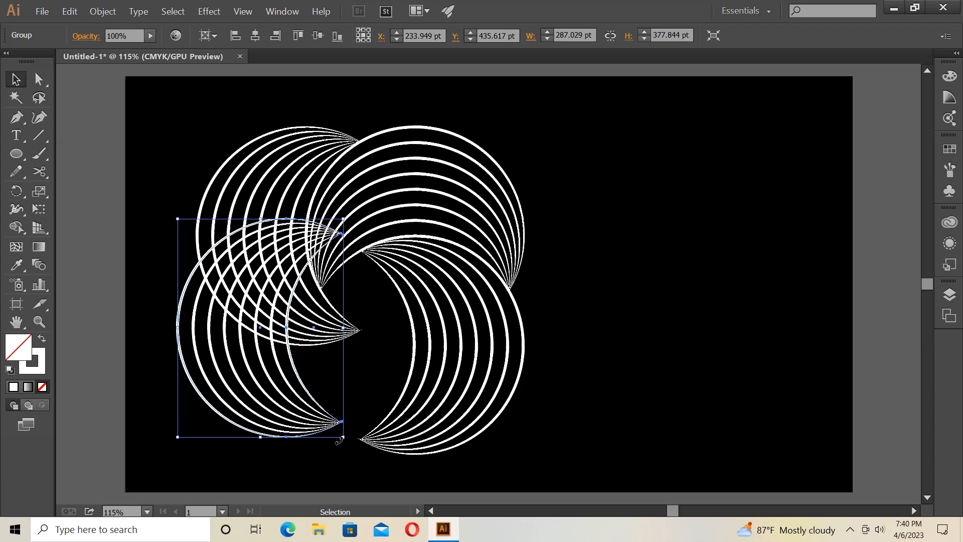
drag(338, 440, 415, 281)
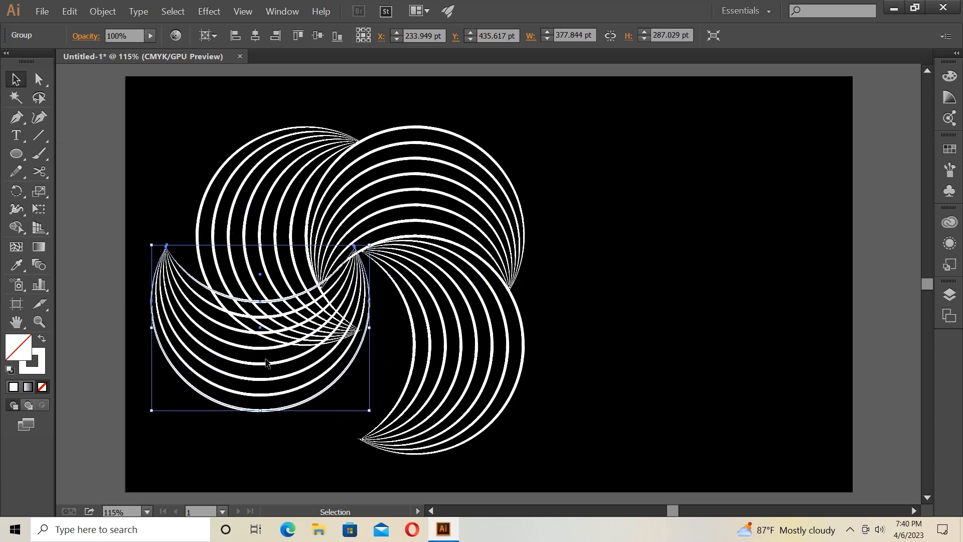
drag(264, 366, 306, 409)
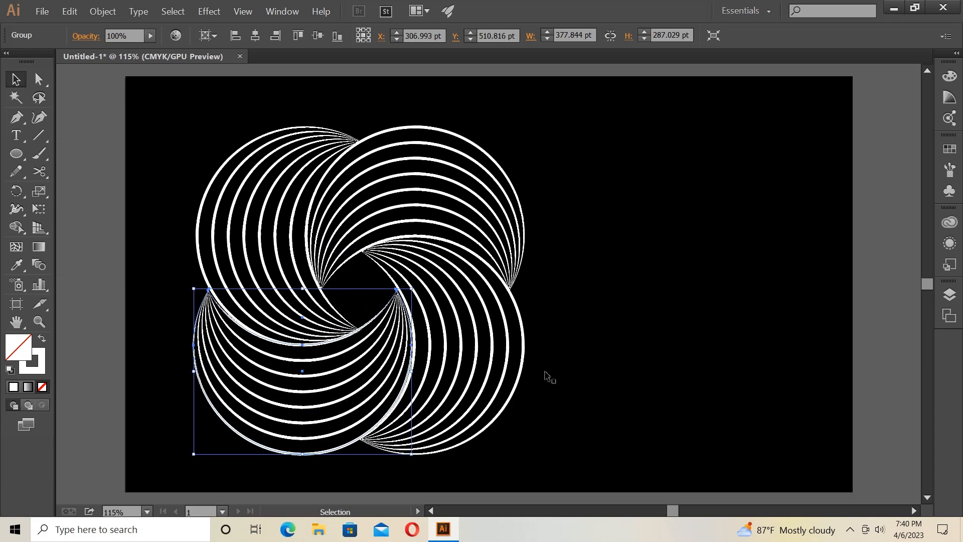
click(616, 351)
Group the four crescents and centre the group horizontally and vertically on the artboard
drag(189, 99, 501, 412)
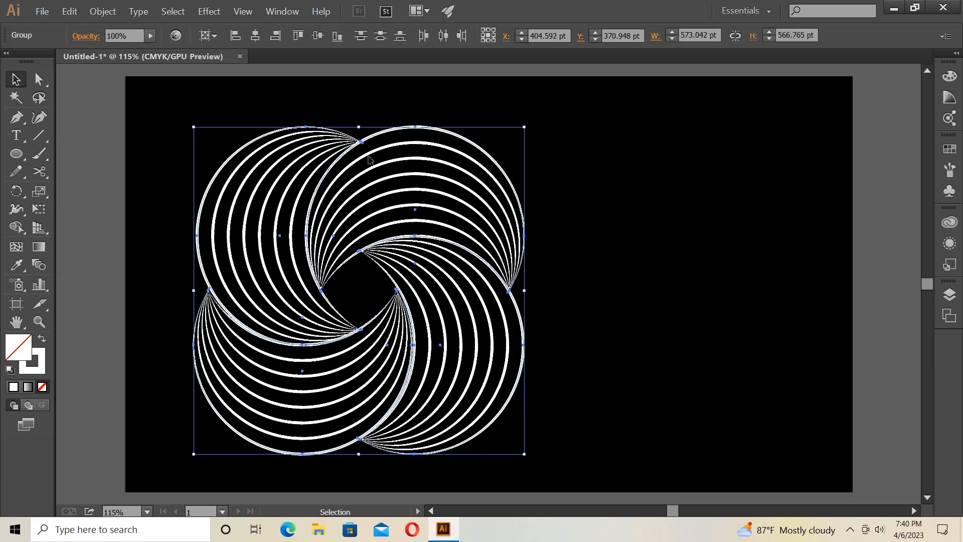
right_click(455, 214)
click(494, 261)
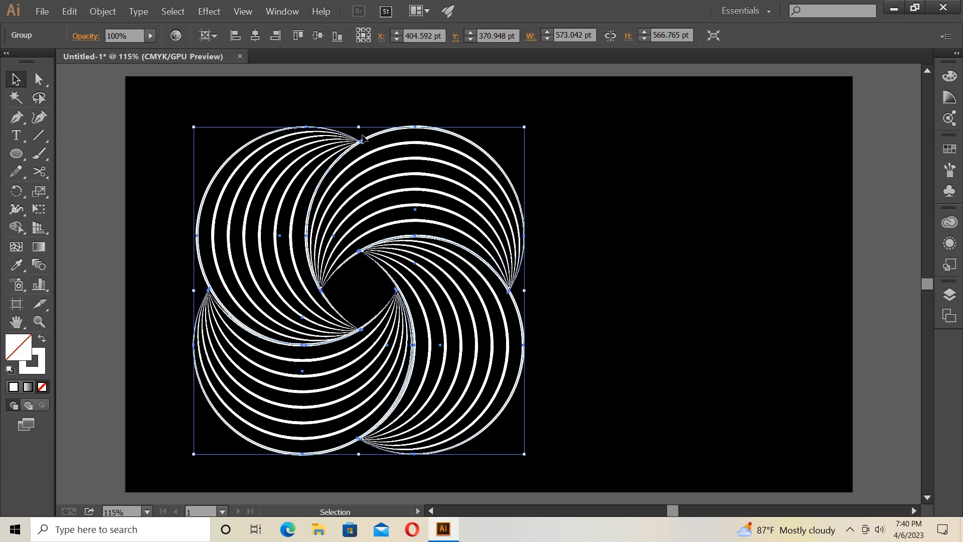
click(255, 35)
click(317, 36)
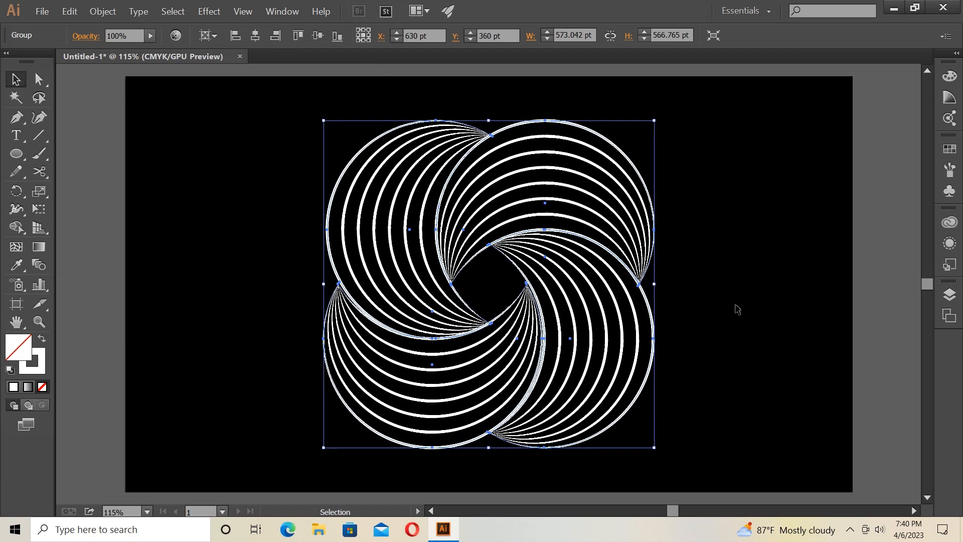
click(771, 306)
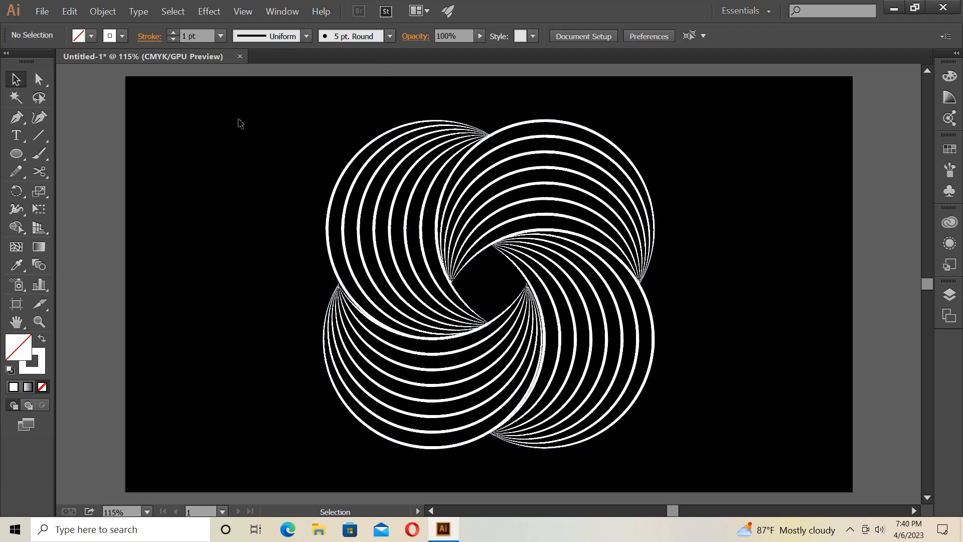
Ungroup the centred logo into its four separate crescents
drag(284, 124, 528, 351)
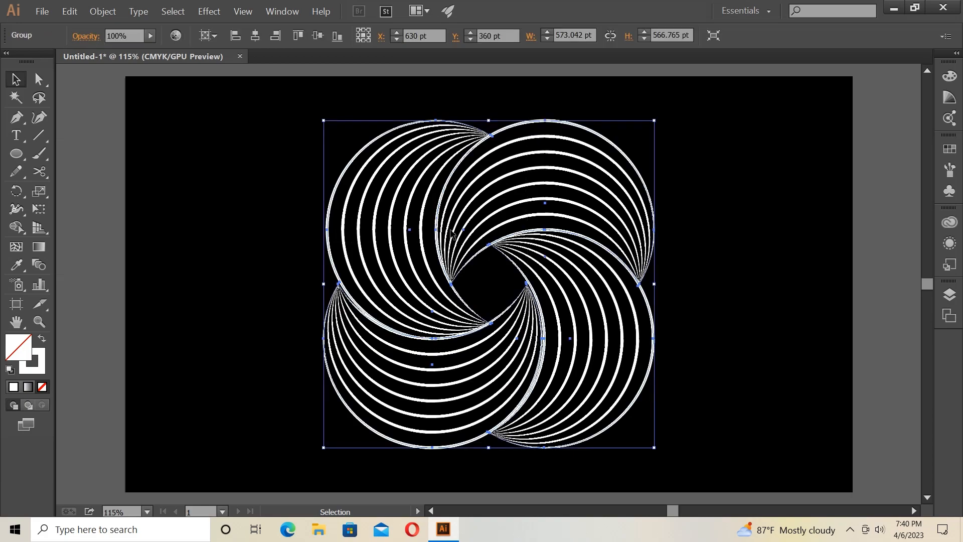
right_click(401, 203)
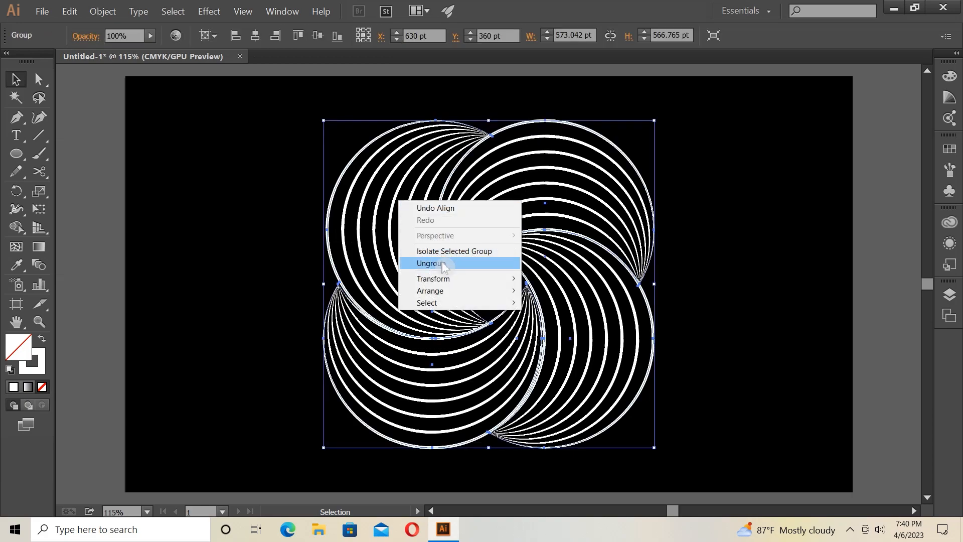
click(417, 260)
click(752, 283)
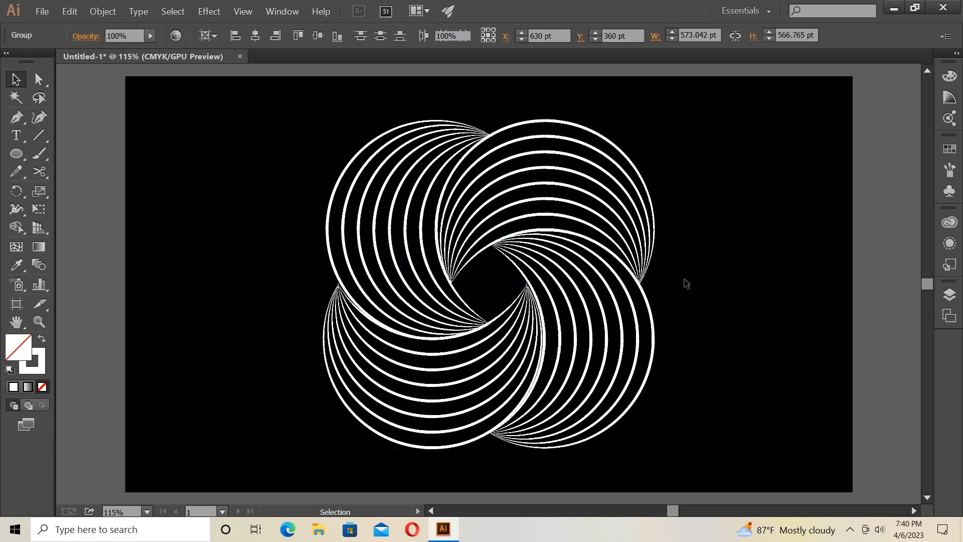
Apply a linear white-to-black gradient to the upper-left crescent's stroke, with the white stop at 13.98%
click(374, 248)
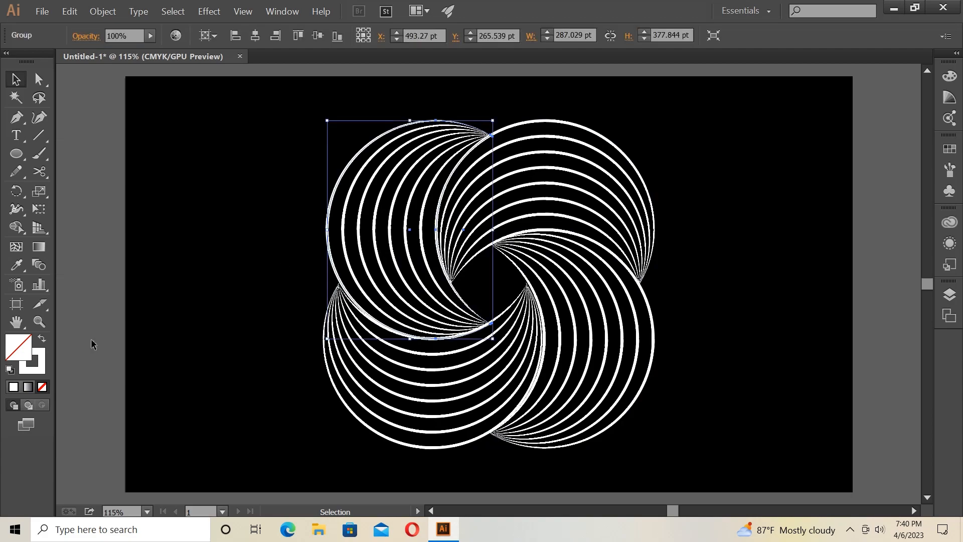
click(41, 370)
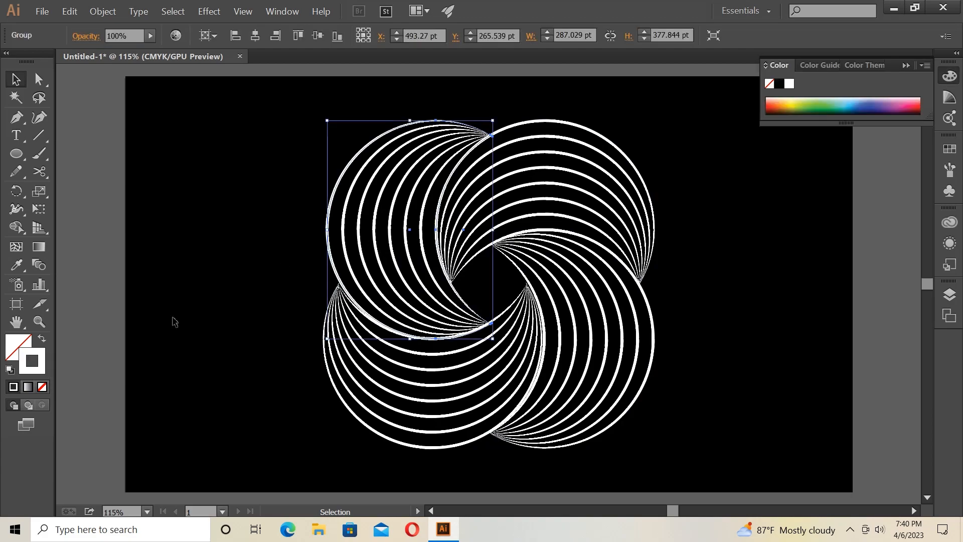
click(906, 66)
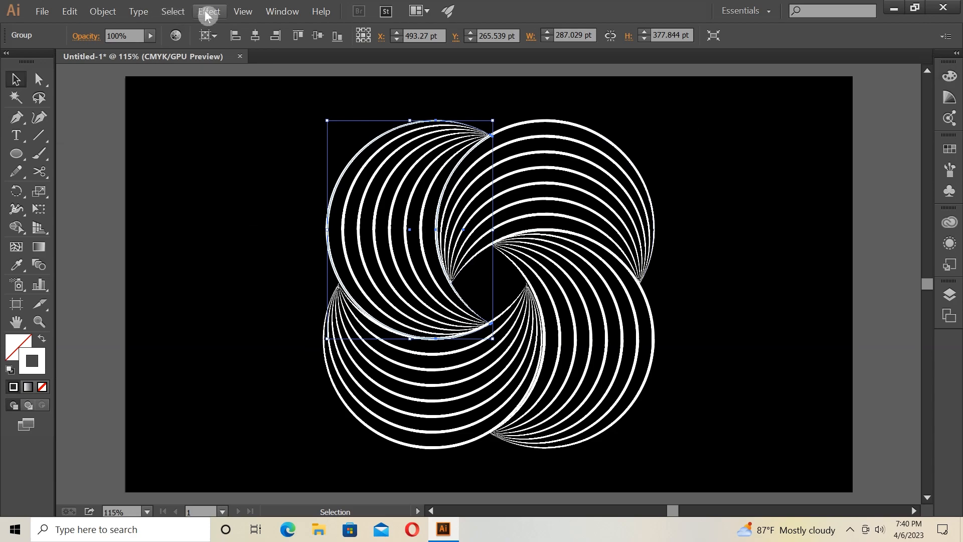
click(281, 13)
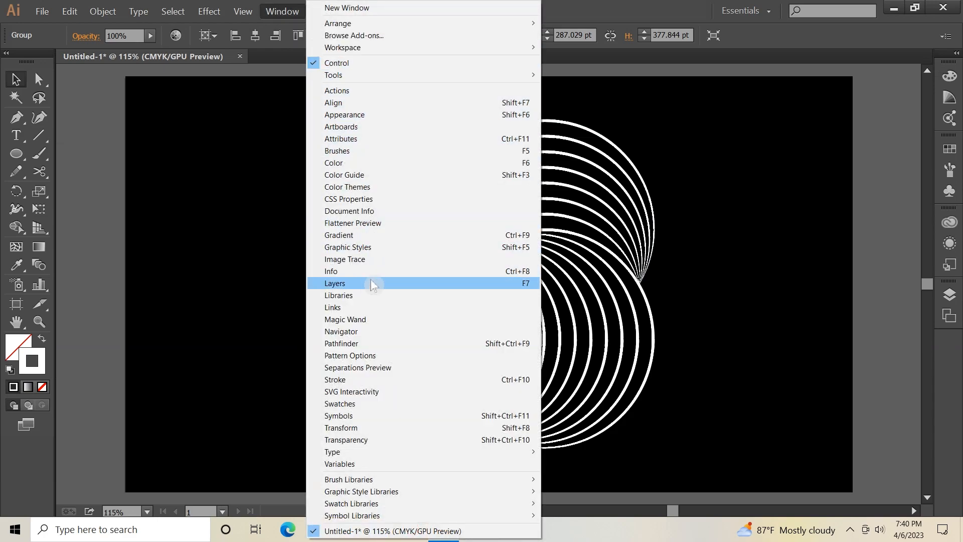
click(370, 236)
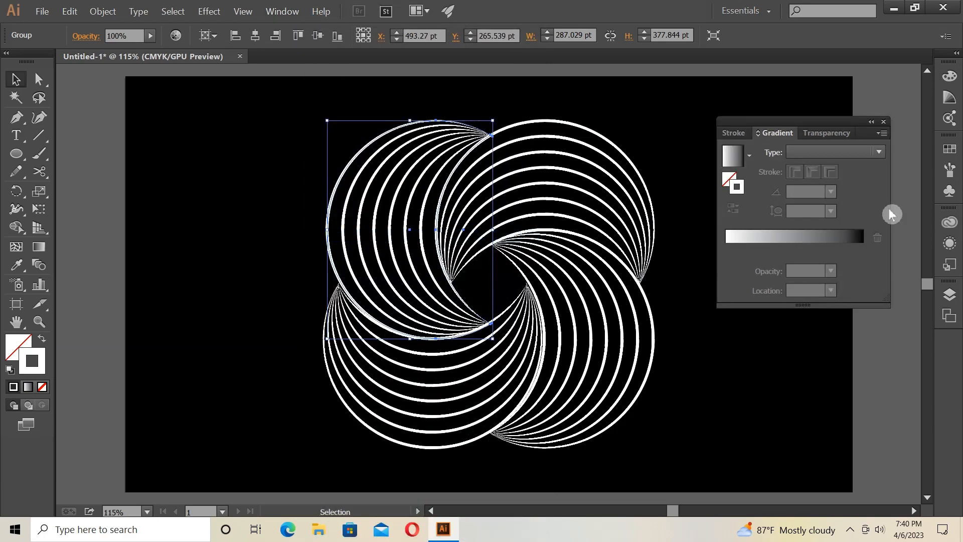
click(761, 241)
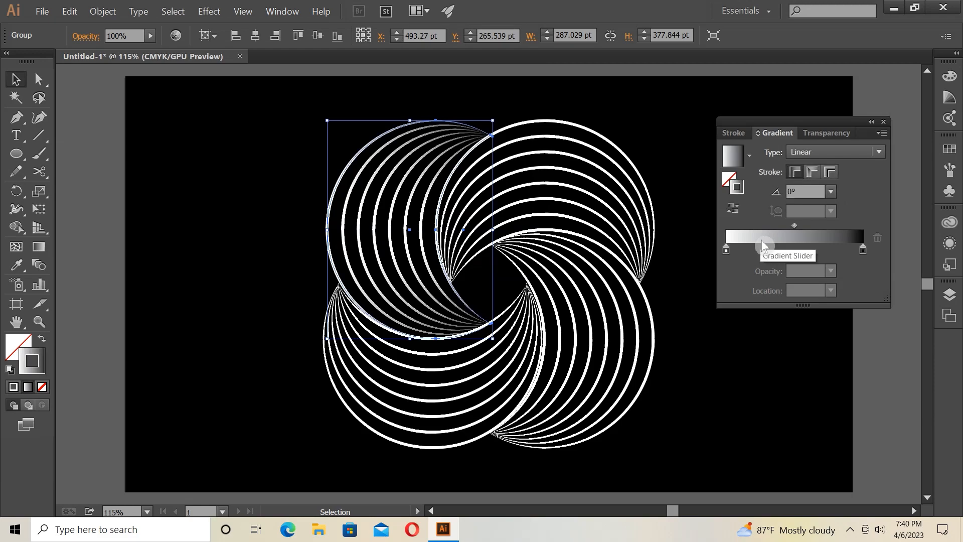
click(689, 221)
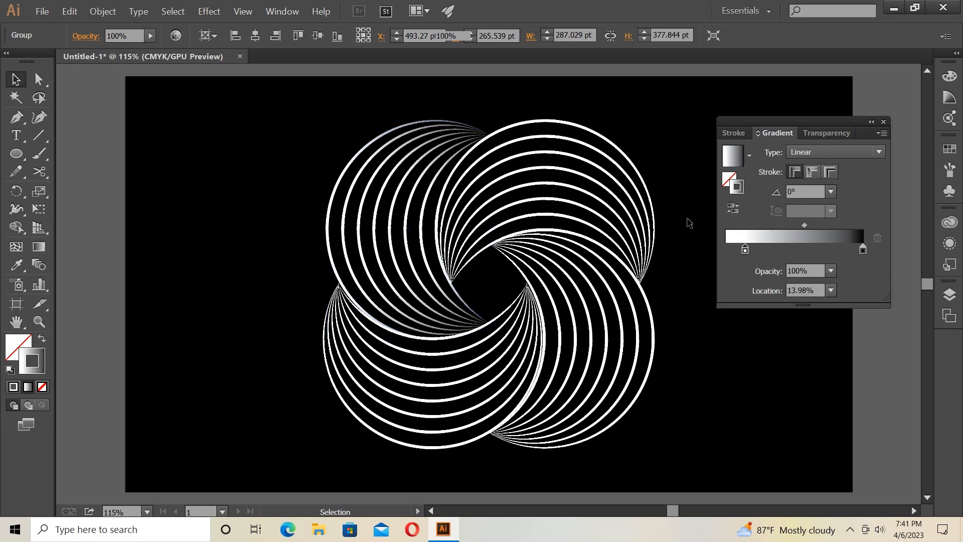
Apply a linear gradient to the upper-right crescent's stroke, with a pink start stop and a purple C=75 M=100 Y=0 K=0 end stop
click(625, 215)
click(749, 240)
click(726, 247)
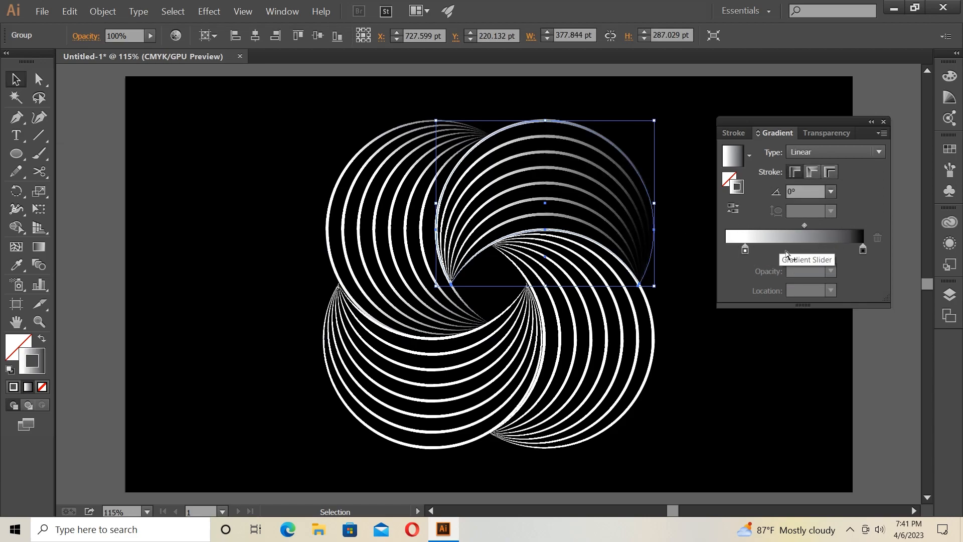
double_click(745, 249)
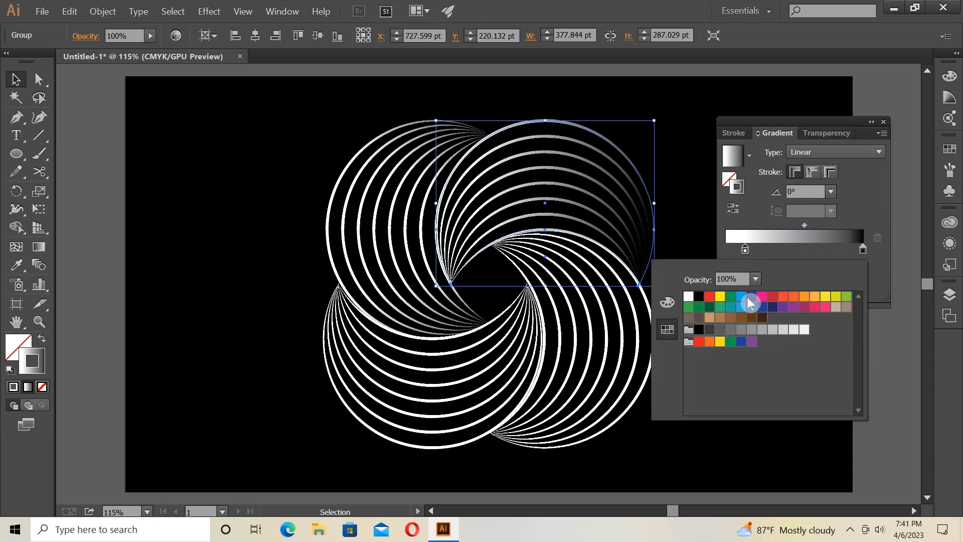
click(760, 297)
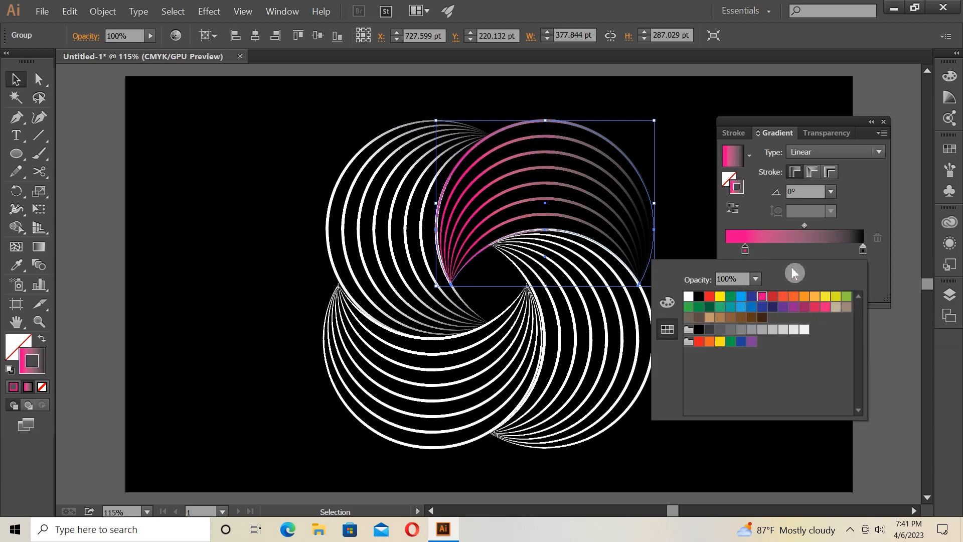
double_click(863, 249)
click(781, 306)
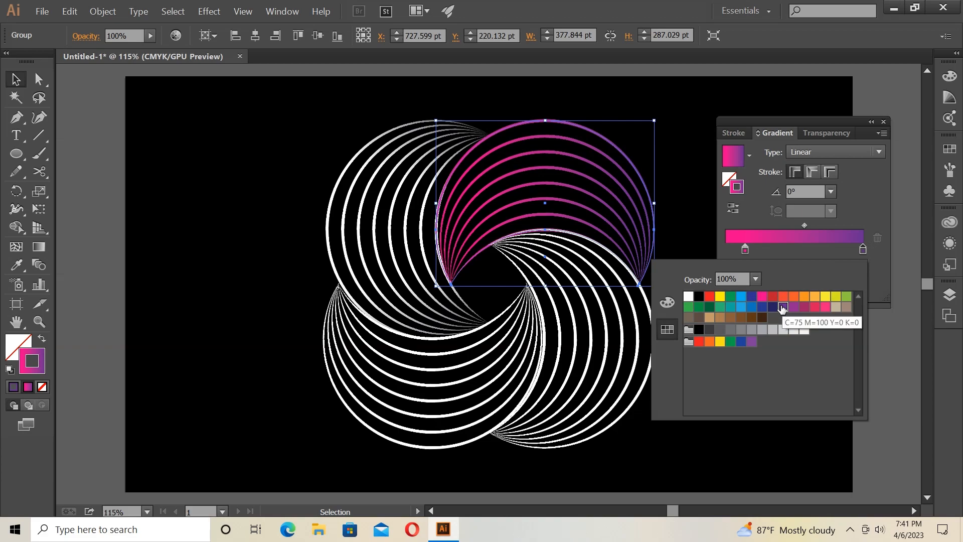
click(776, 252)
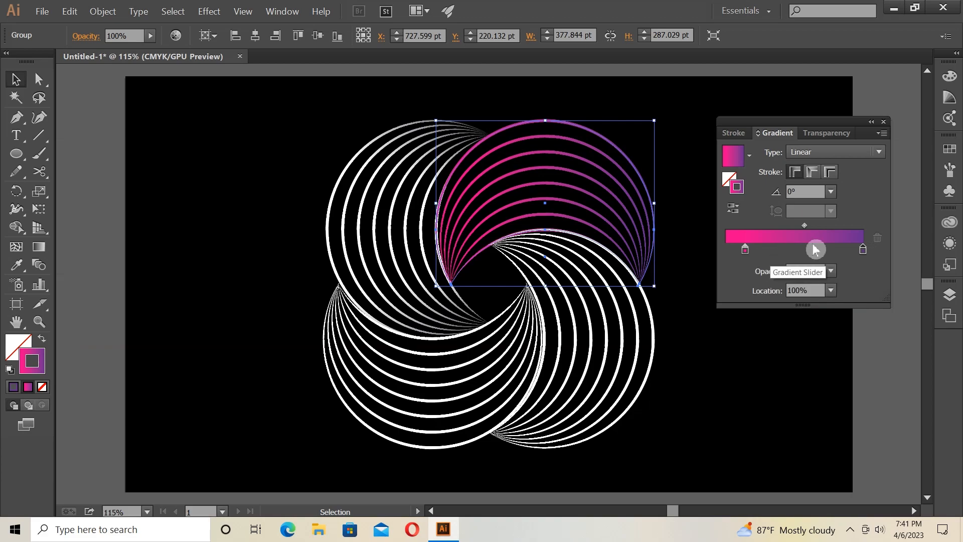
Move the upper-right crescent's purple gradient stop to 70.61% and add a light blue stop at 95.88%
drag(863, 251, 837, 254)
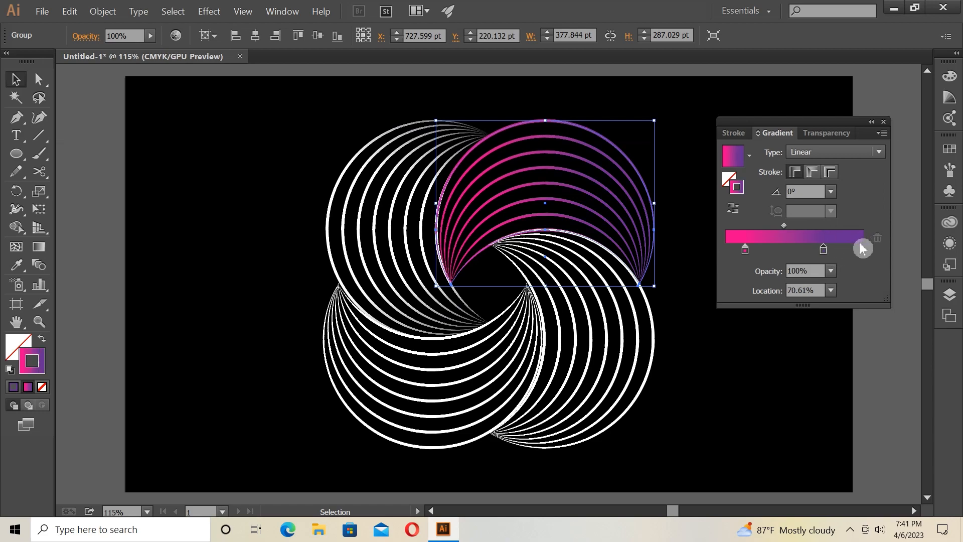
click(858, 249)
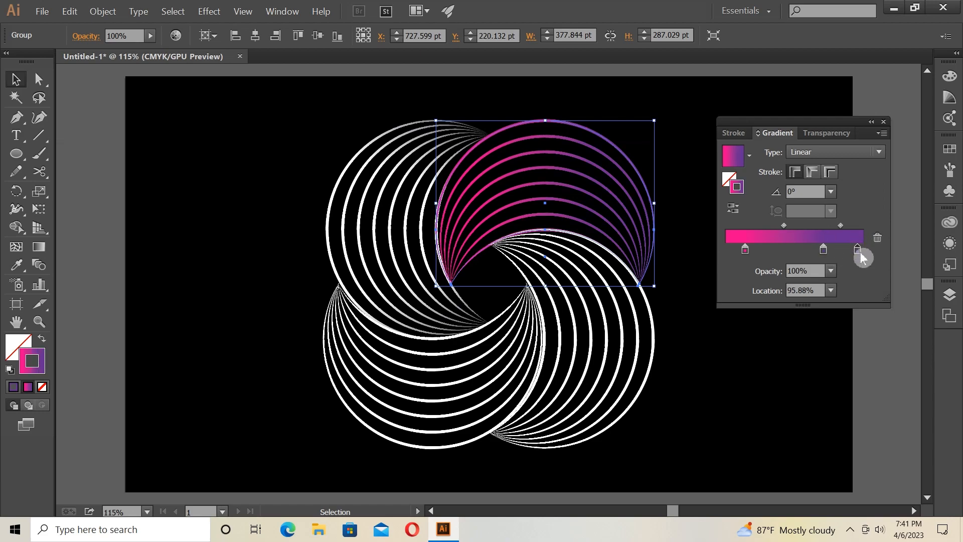
double_click(858, 251)
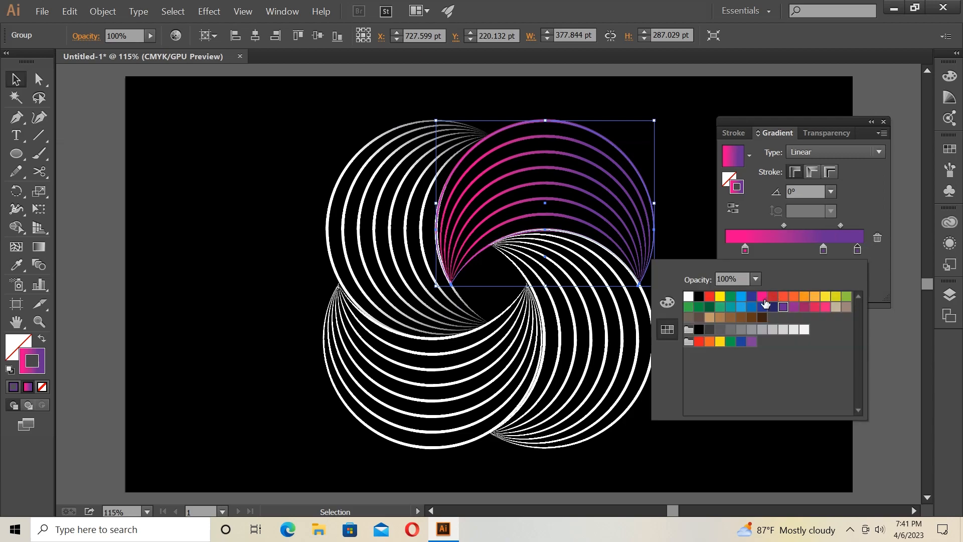
click(741, 297)
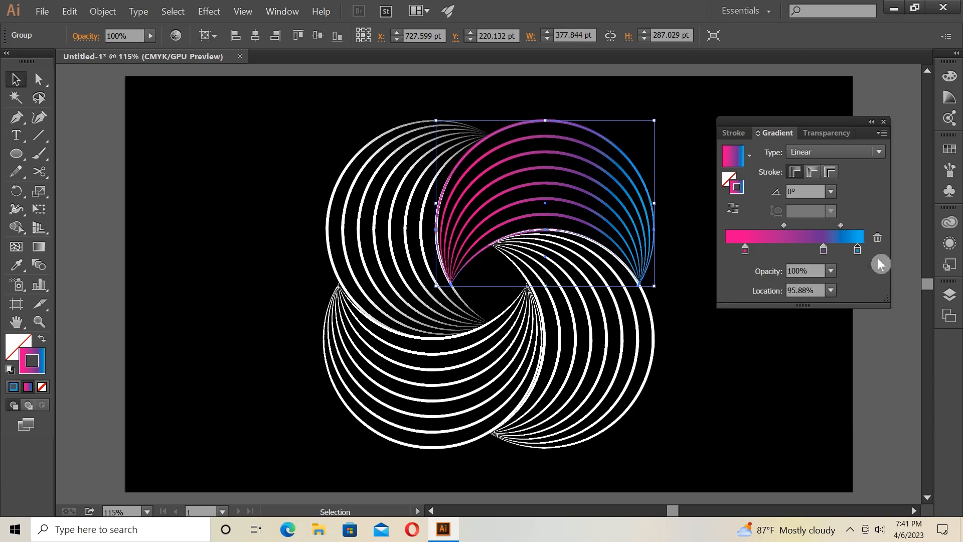
Move the purple gradient stop to 53.41%, the purple-to-blue midpoint to 66.88% and the pink stop to 16.85%
click(822, 249)
drag(825, 255, 800, 254)
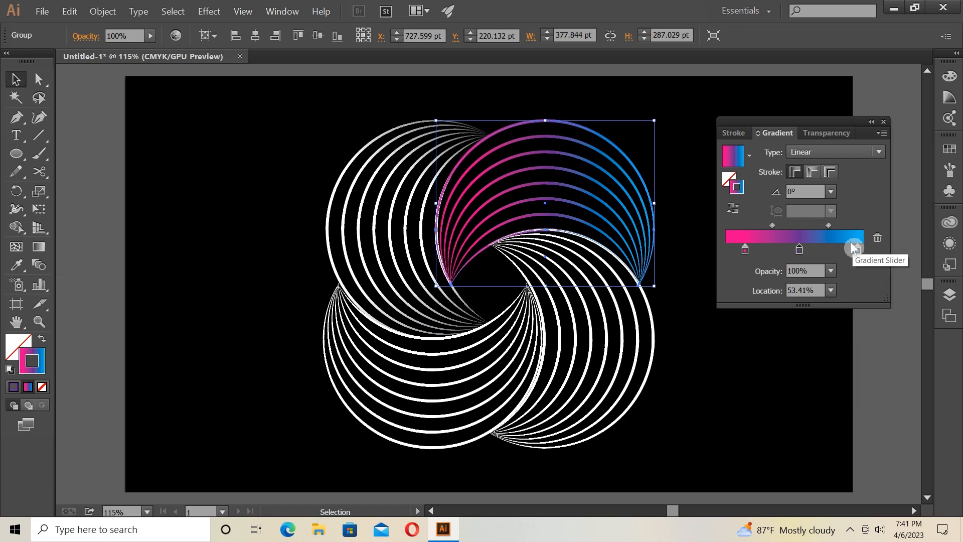
drag(829, 226, 838, 225)
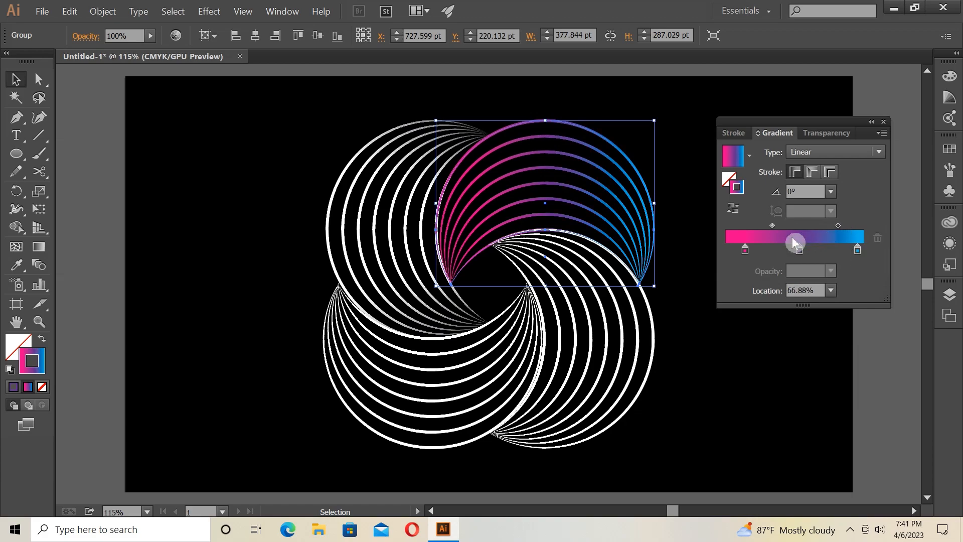
click(771, 229)
drag(745, 250, 749, 251)
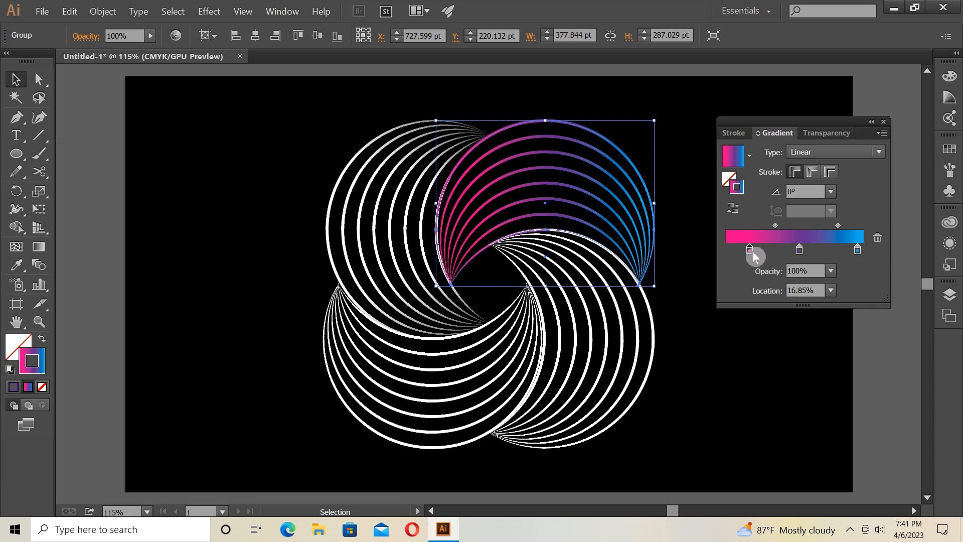
Copy the upper-right crescent's pink-purple-blue gradient stroke onto the lower-right crescent with the Eyedropper
click(765, 345)
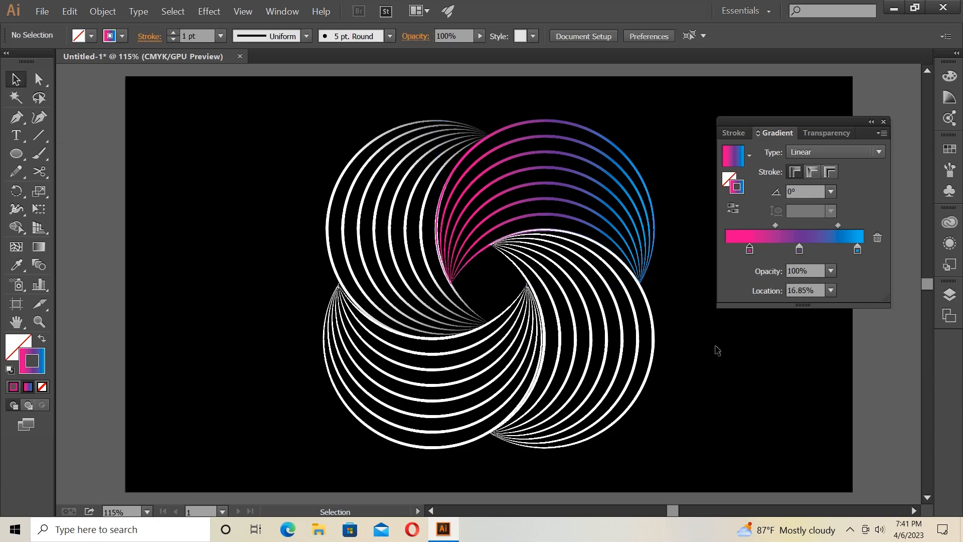
click(616, 348)
click(17, 265)
click(556, 194)
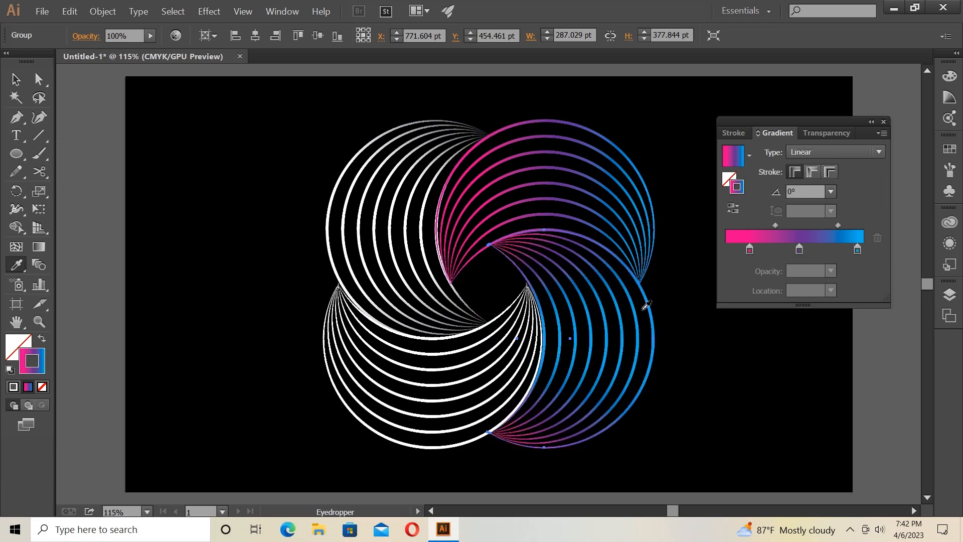
click(16, 84)
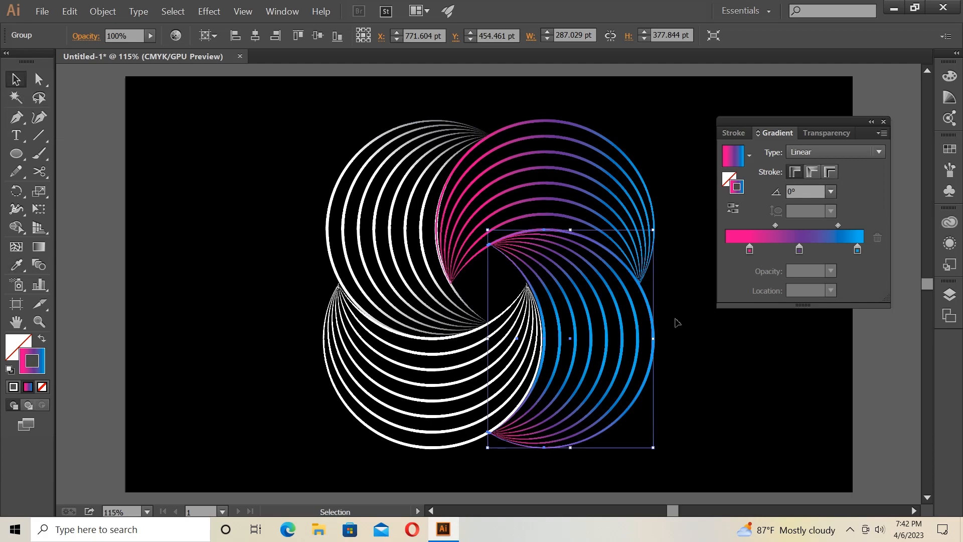
Set the lower-right crescent's stroke gradient angle to -90°, after trying 90°
click(832, 196)
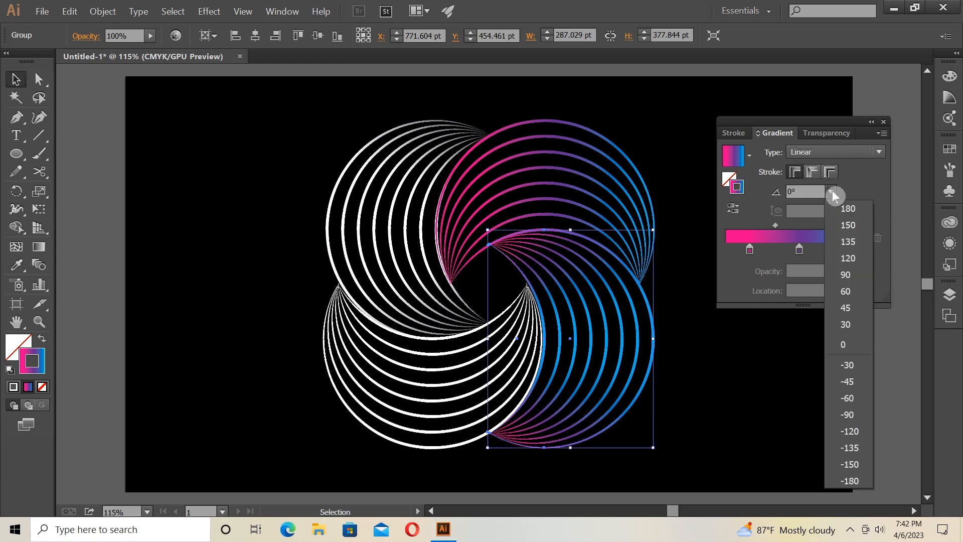
click(855, 276)
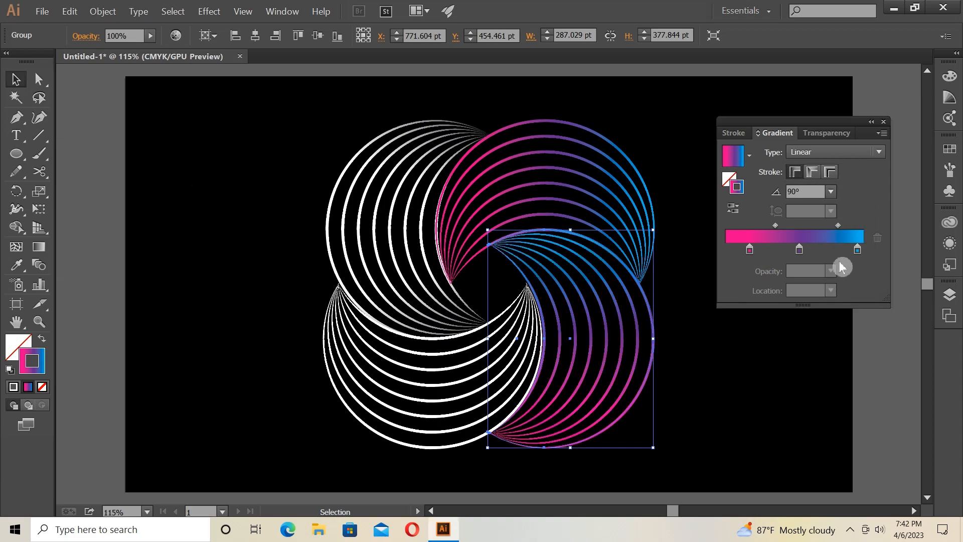
click(832, 193)
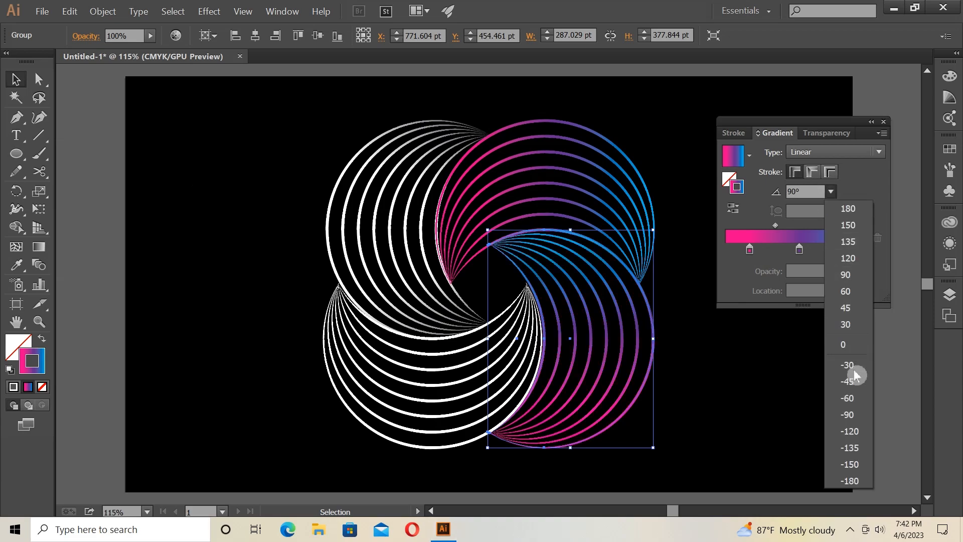
click(856, 411)
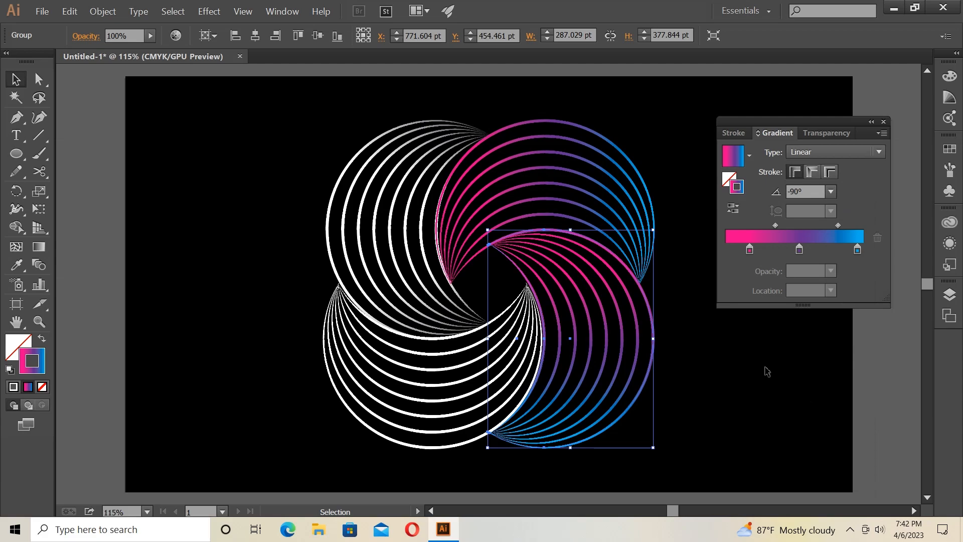
click(766, 371)
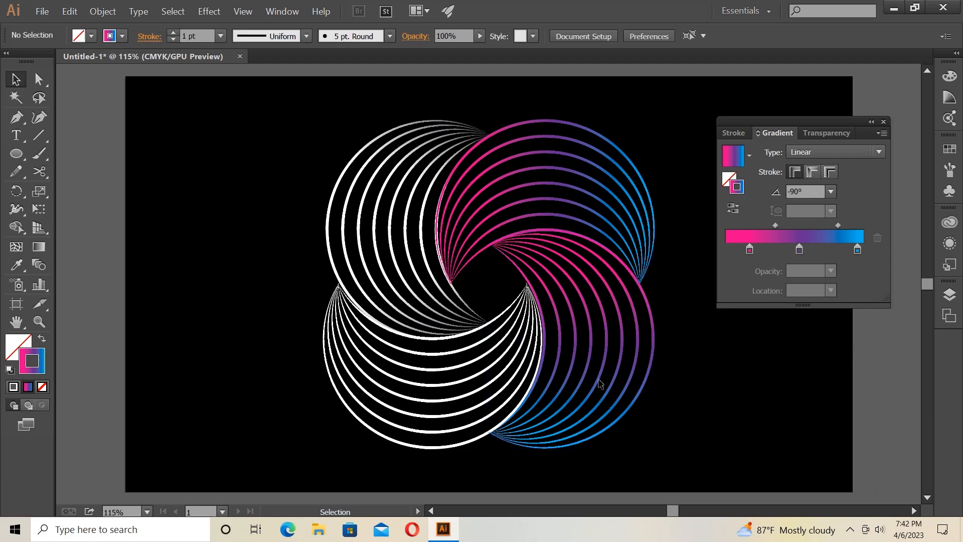
Copy the upper-right crescent's gradient stroke onto the lower-left crescent with the Eyedropper and set its gradient angle to 180°
click(449, 406)
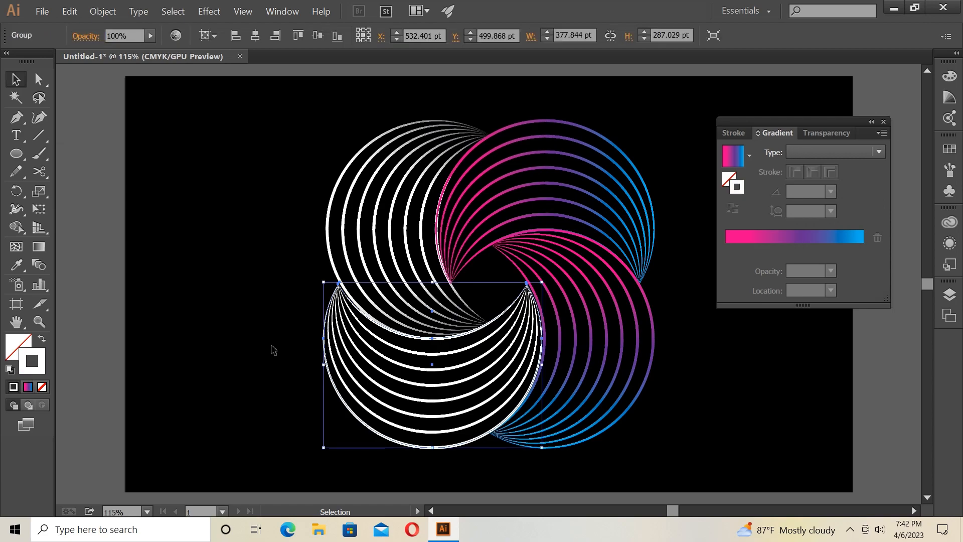
click(16, 265)
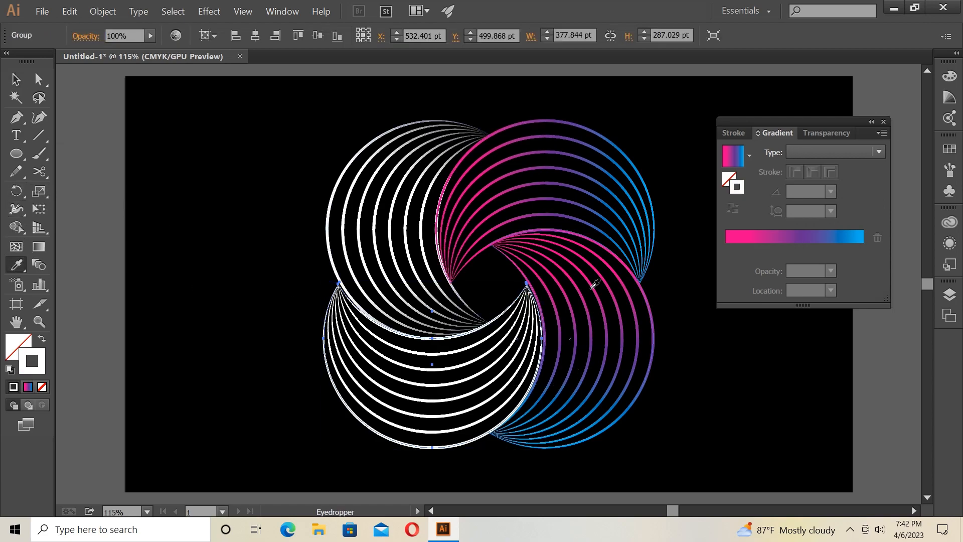
click(602, 205)
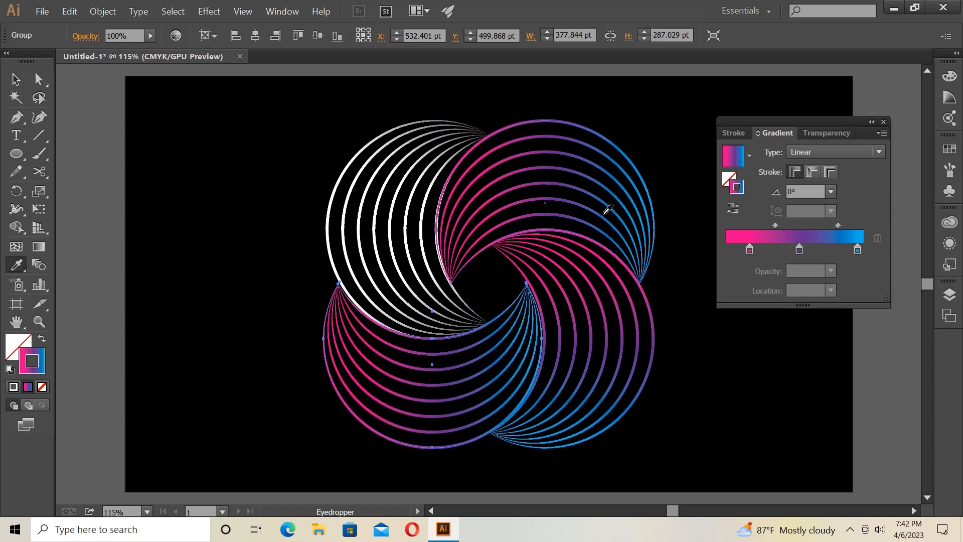
click(831, 192)
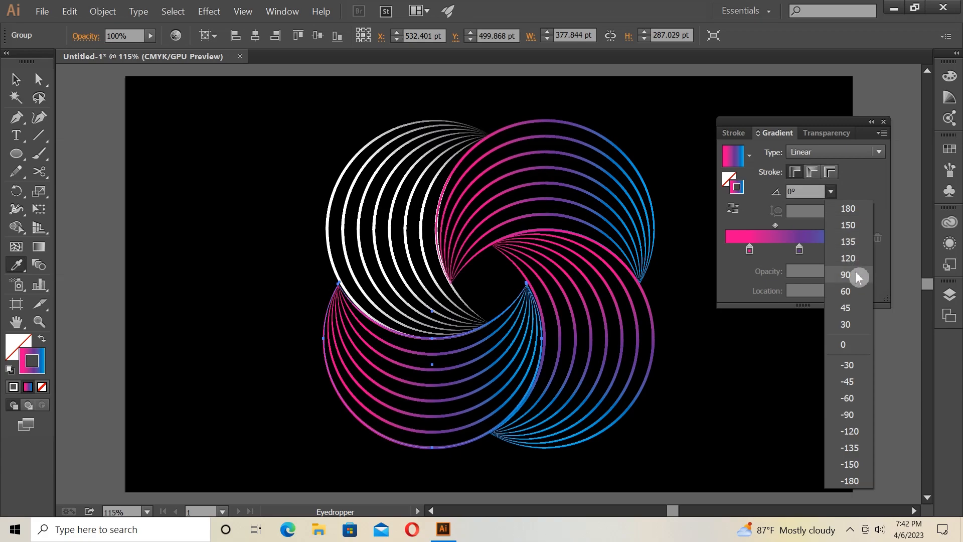
click(857, 276)
click(829, 194)
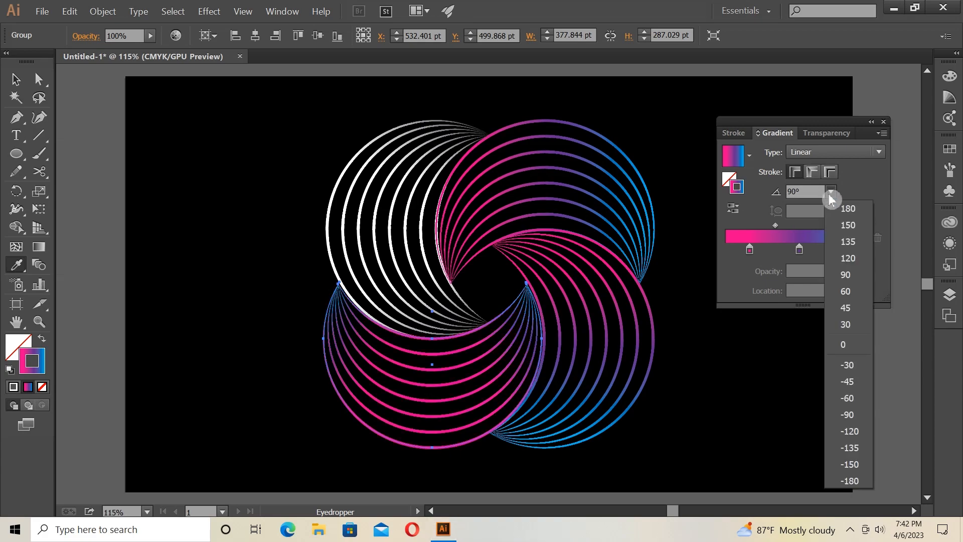
click(847, 208)
click(23, 87)
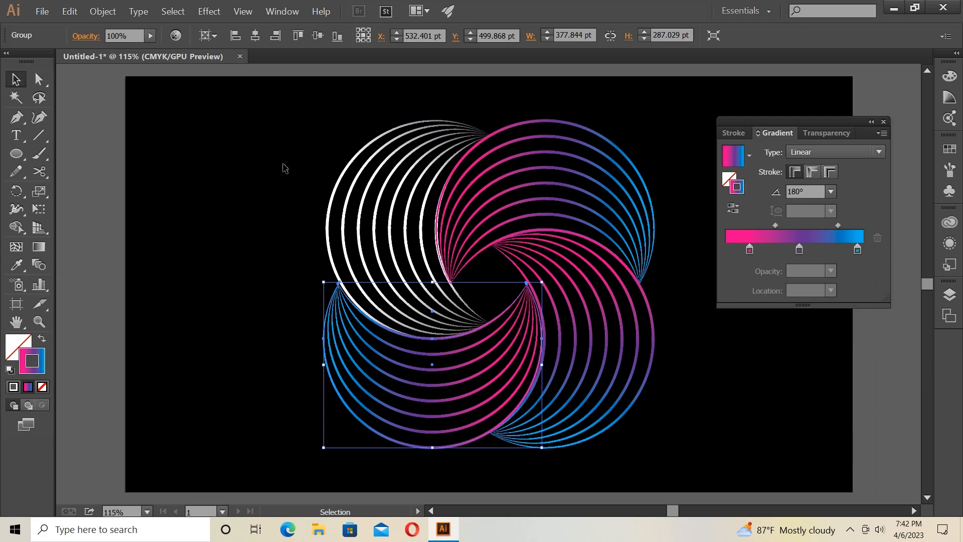
Replace the upper-left crescent's white-to-black stroke with the lower-right crescent's gradient stroke using the Eyedropper
click(350, 202)
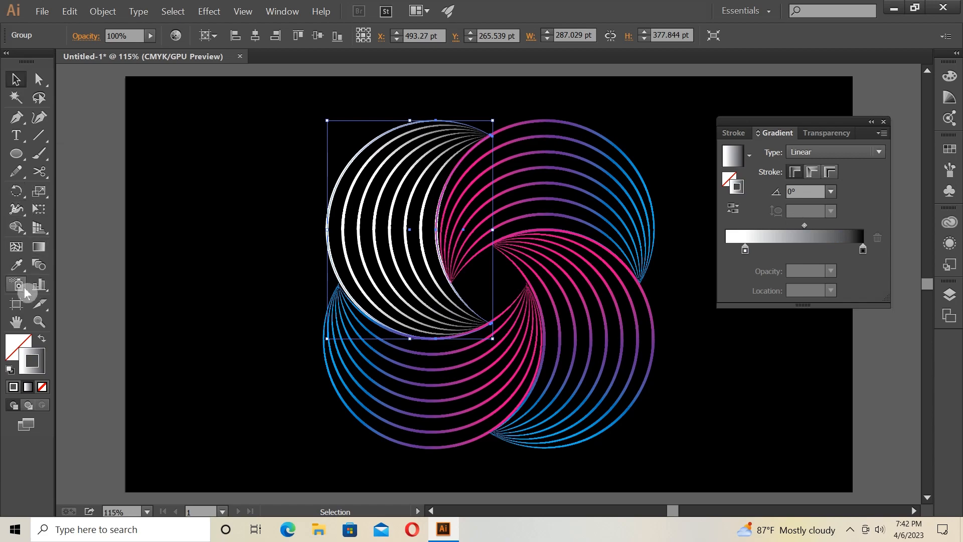
click(16, 264)
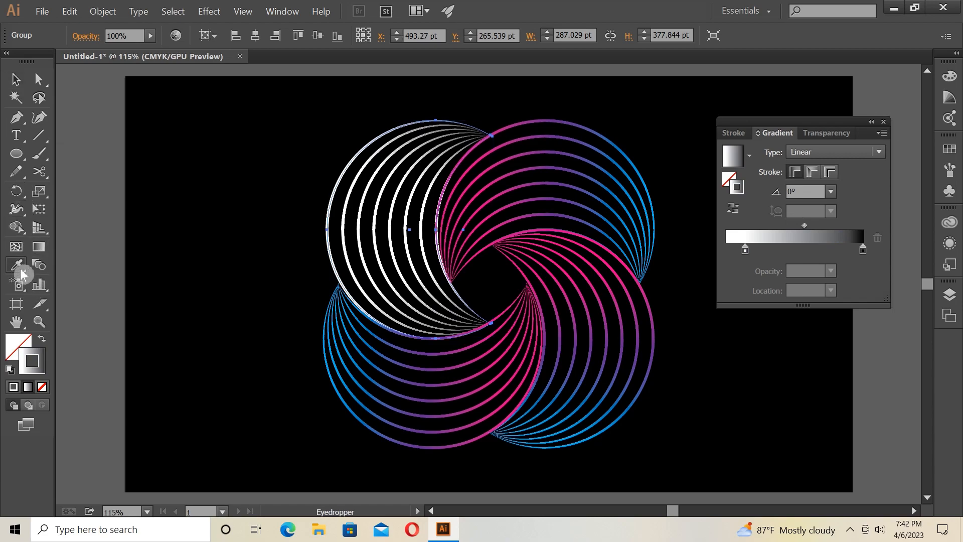
click(577, 337)
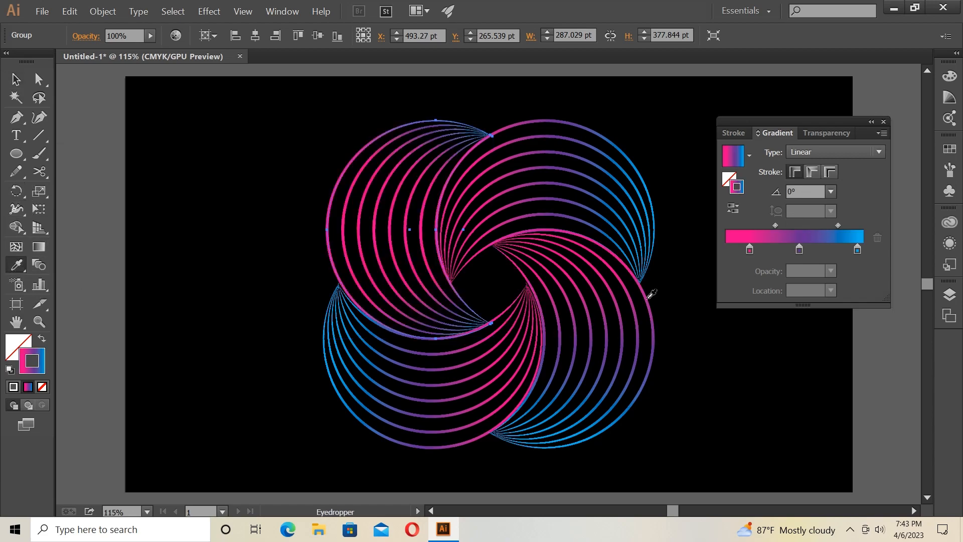
Set the upper-left crescent's gradient angle to 90°, with the pink stop at 19.71% and the purple stop slightly nearer the blue one
click(831, 192)
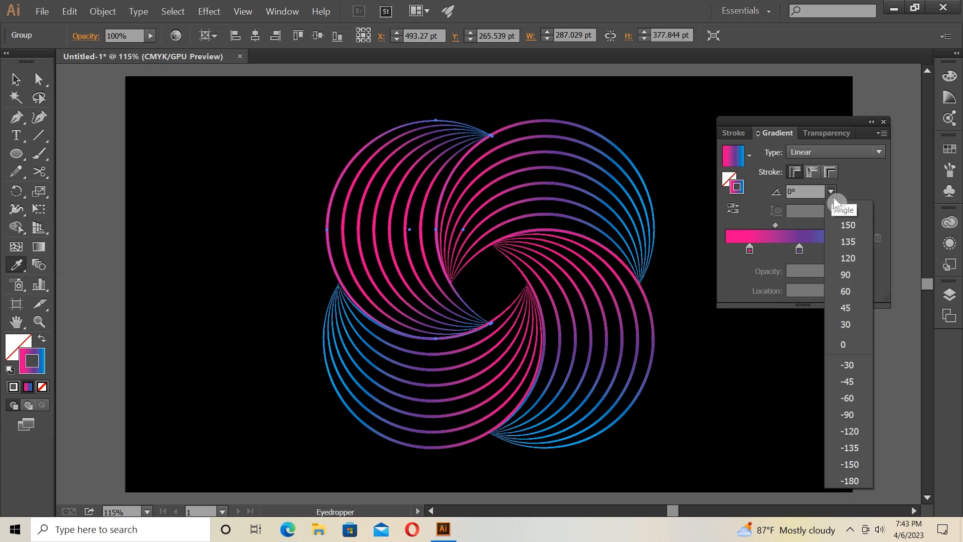
click(853, 275)
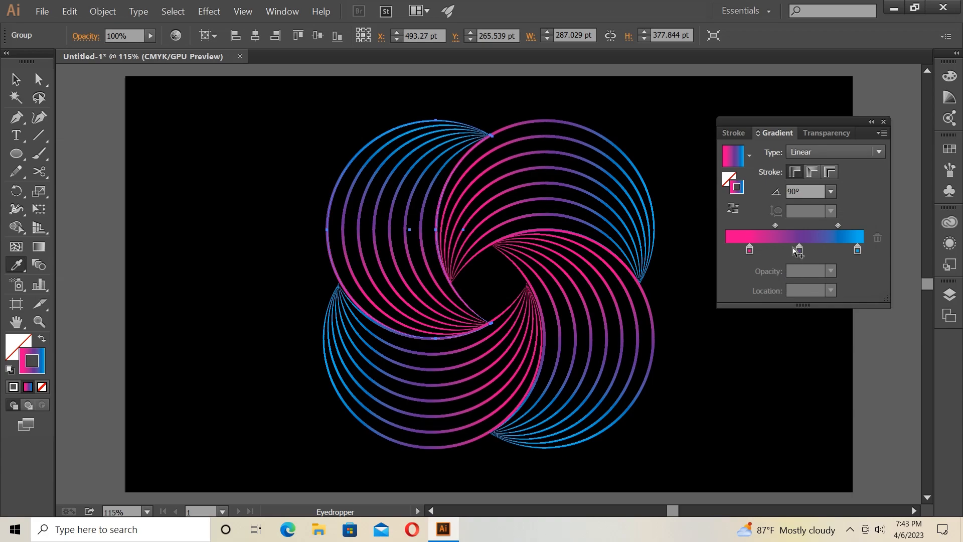
drag(799, 249, 753, 249)
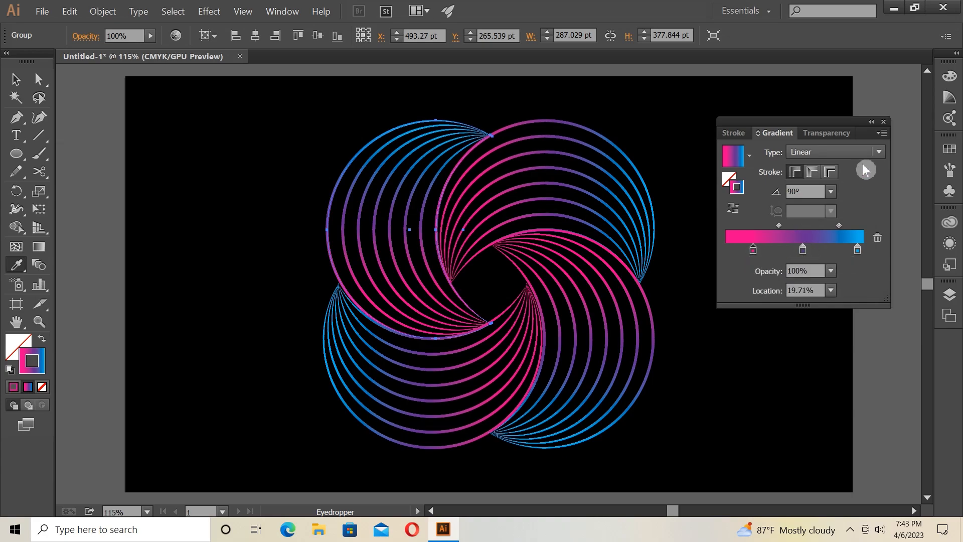
click(885, 120)
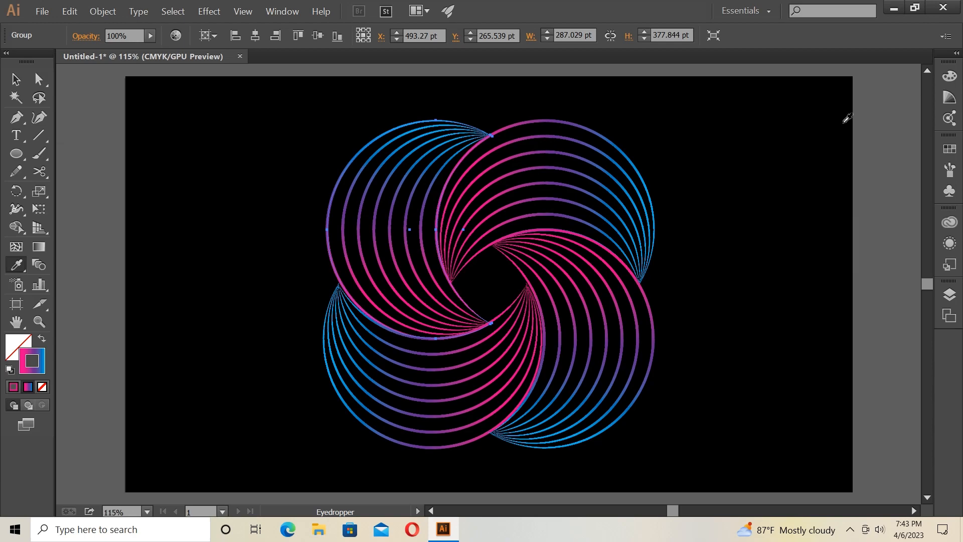
Group all four gradient crescents into one object and deselect it
click(16, 79)
drag(222, 108, 699, 435)
right_click(536, 259)
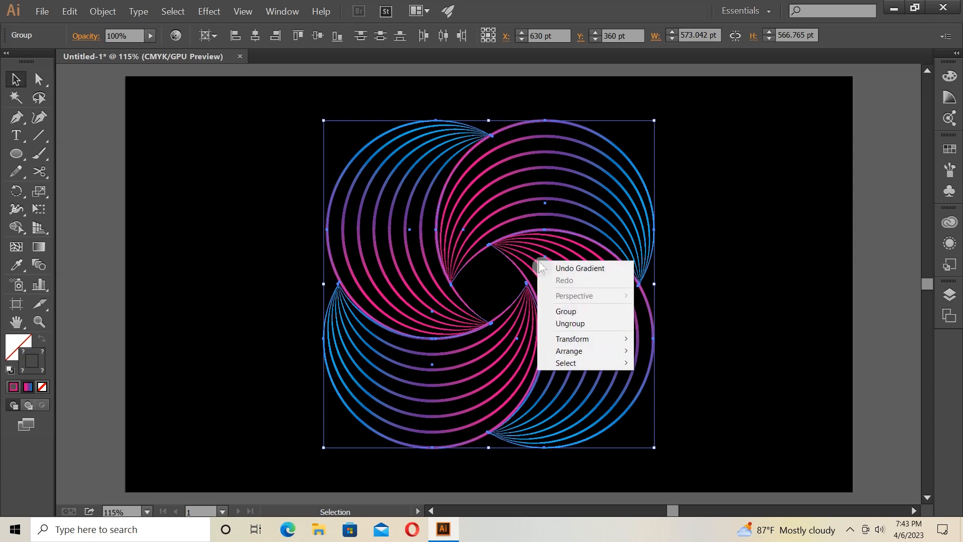
click(572, 311)
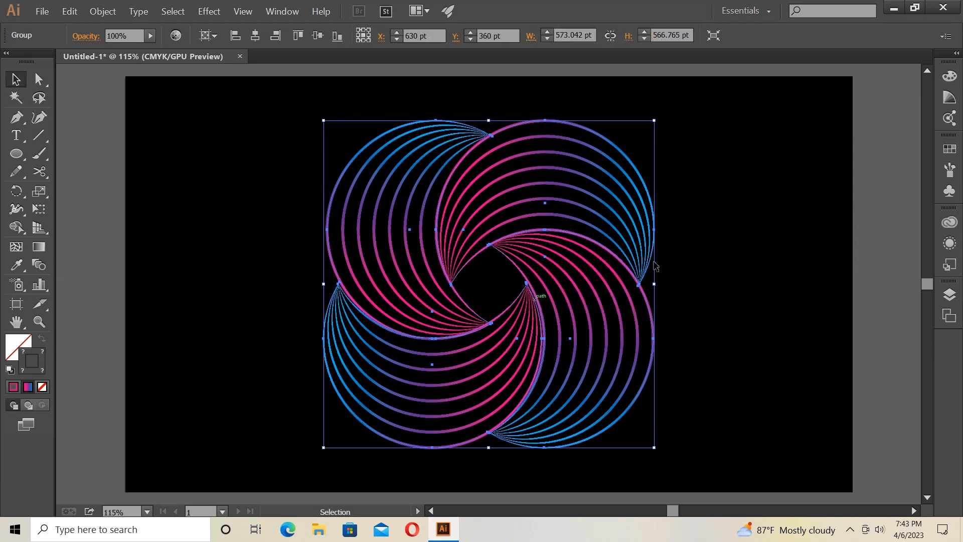
click(760, 253)
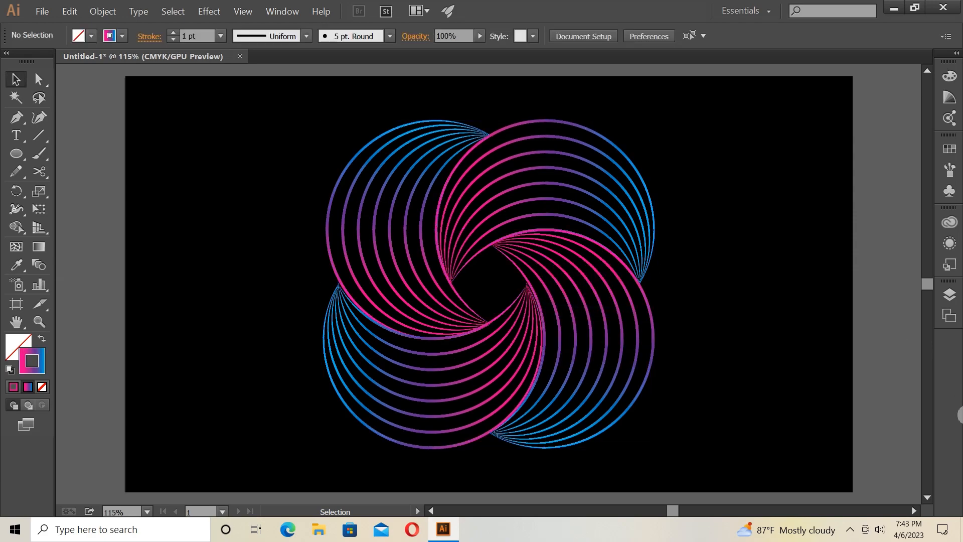